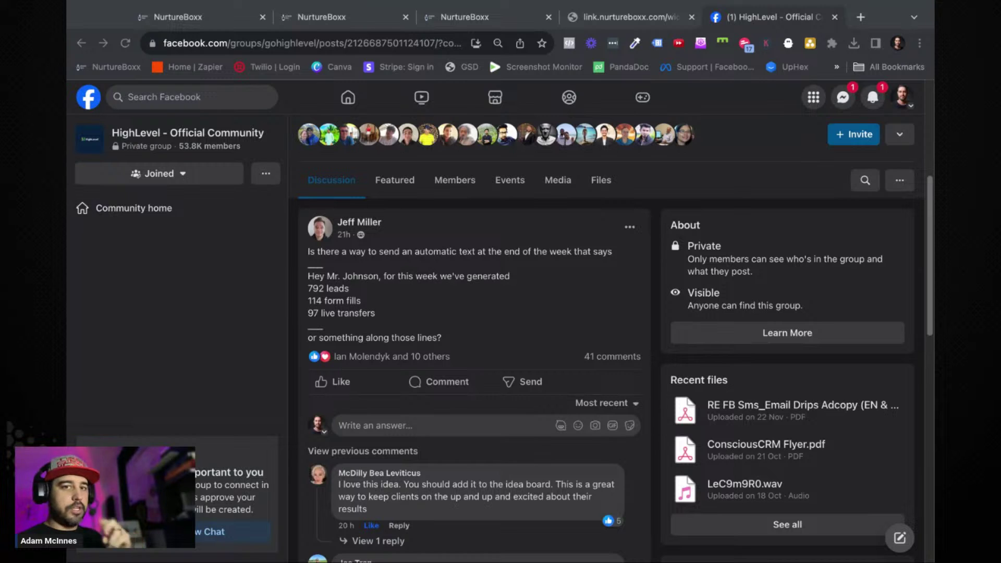
Highlight the weekly leads line in the group post's example text message.
left_click(332, 295)
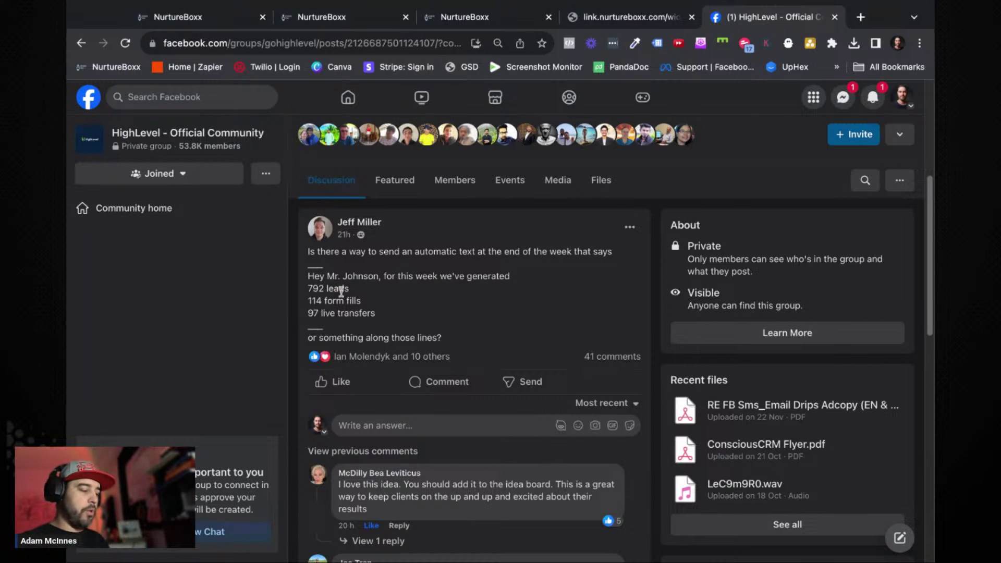
left_click_drag(350, 290, 315, 292)
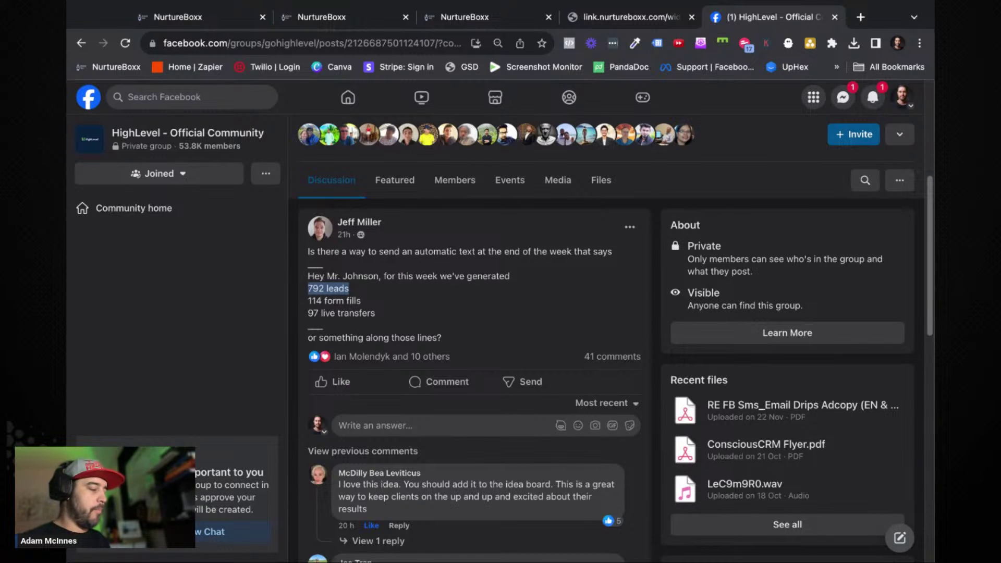
left_click(388, 297)
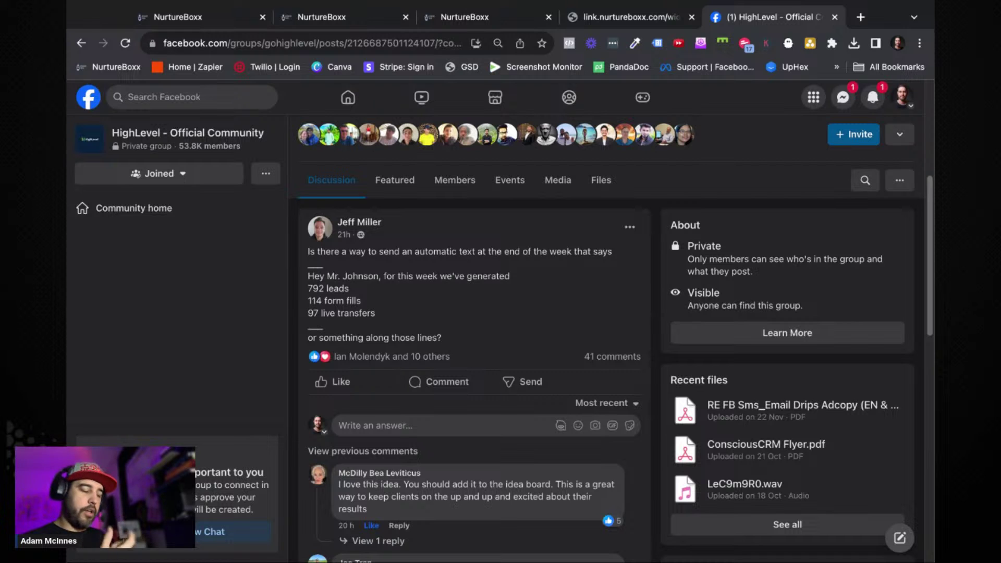
Switch to the Custom Values settings, enlarge the page and examine the name of the "1. Lead Counter" entry.
left_click(232, 18)
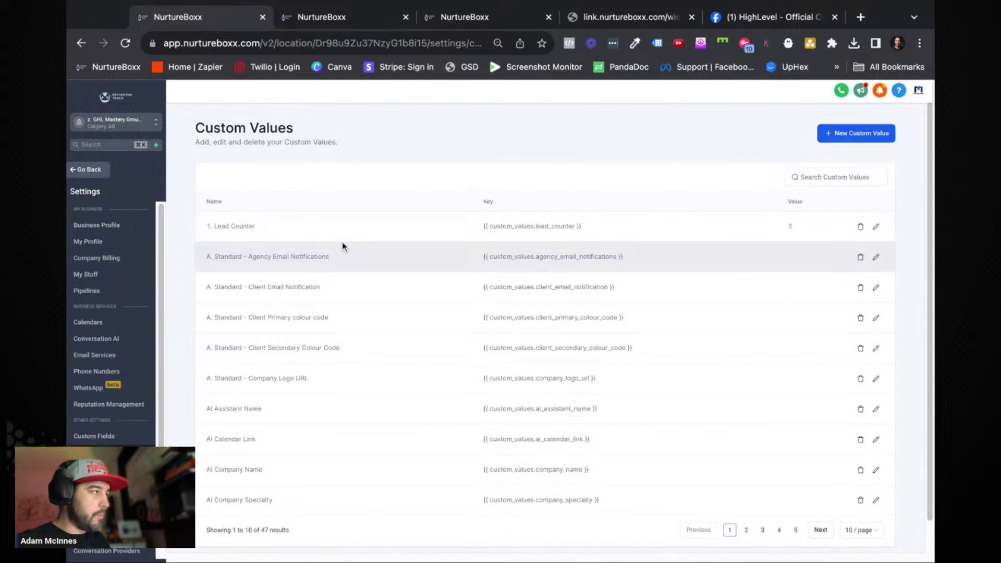
key("super+equal")
key("super+equal")
key("super+equal")
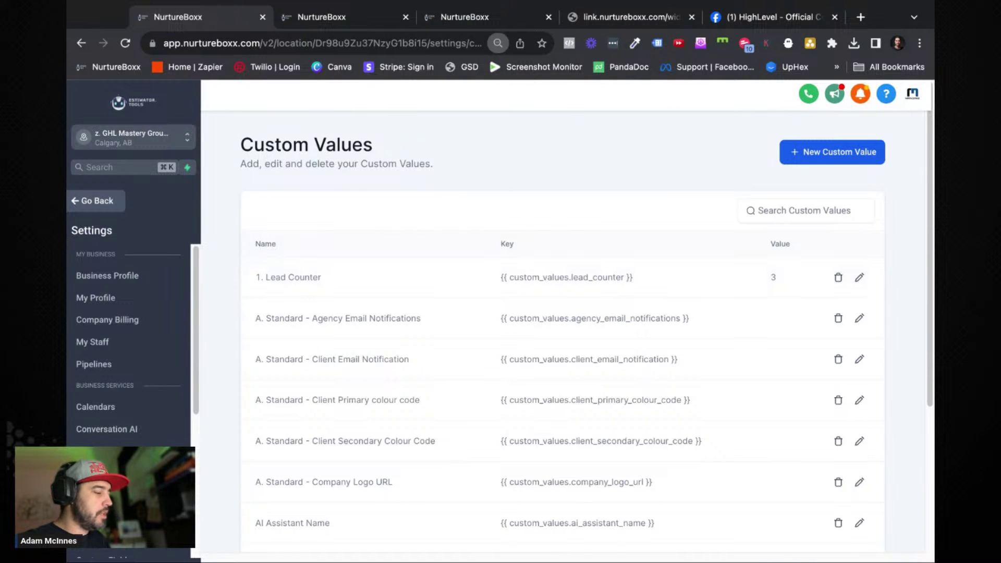
scroll(458, 232, "down", 3)
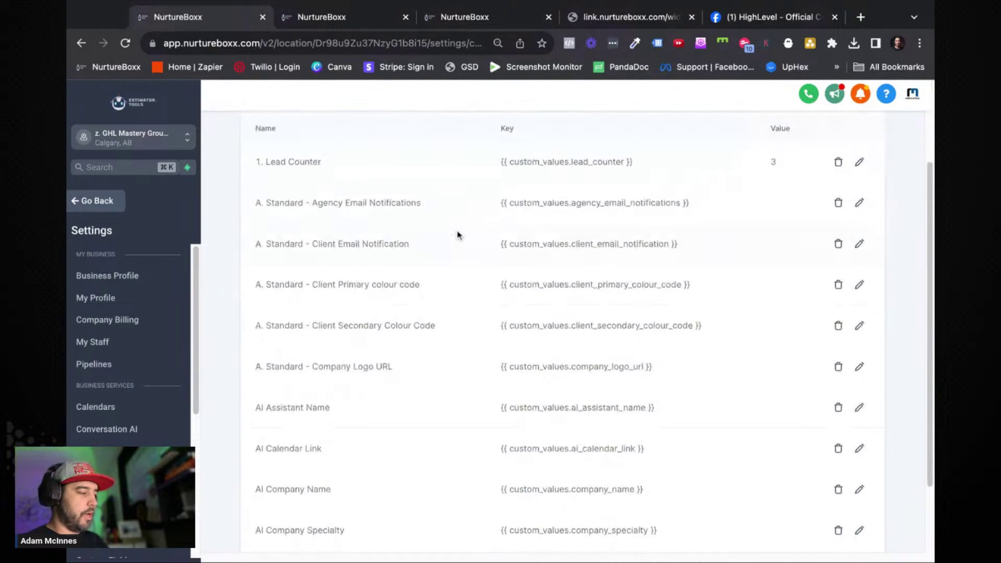
left_click_drag(261, 162, 324, 164)
triple_click(324, 164)
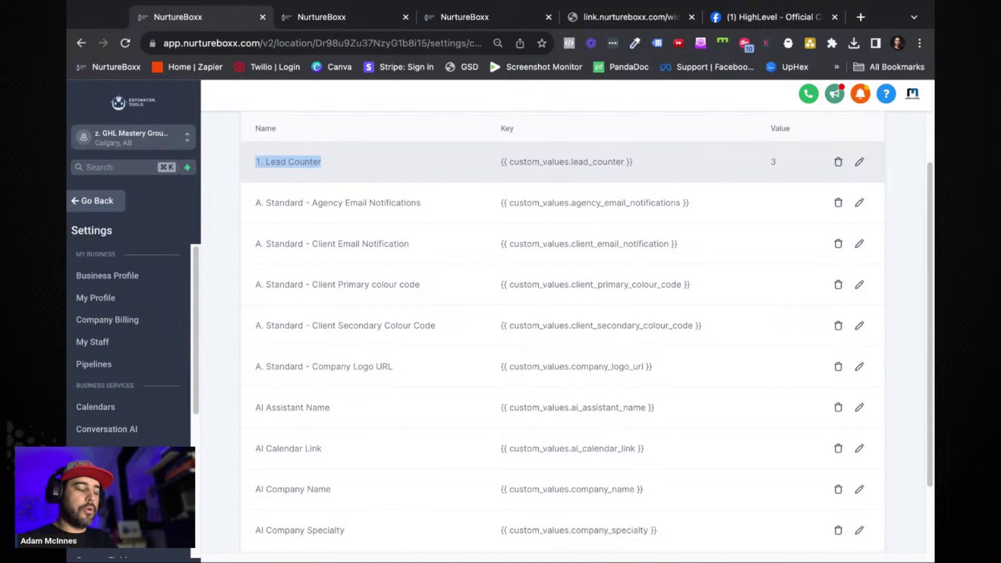
left_click(268, 156)
left_click_drag(266, 162, 337, 165)
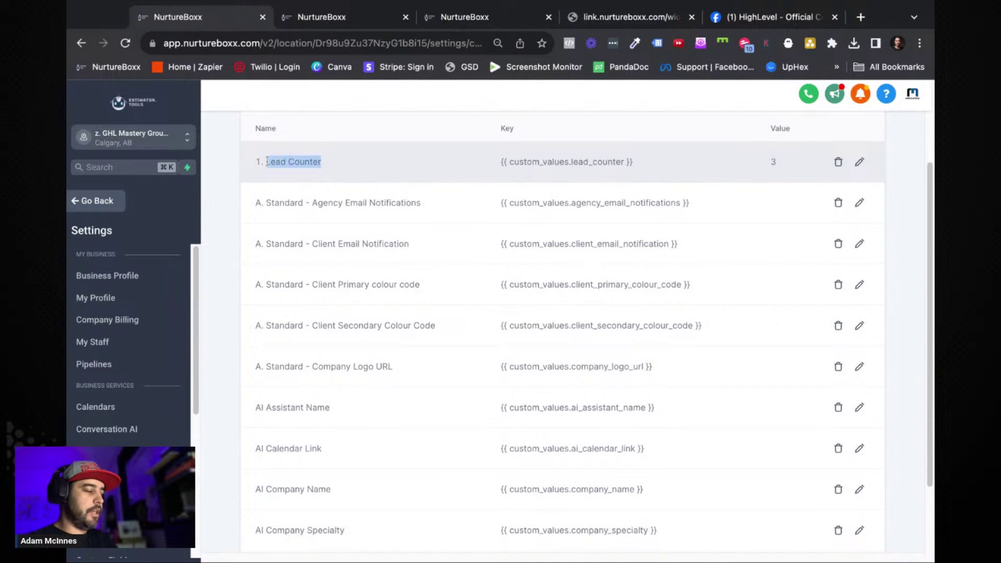
left_click(341, 166)
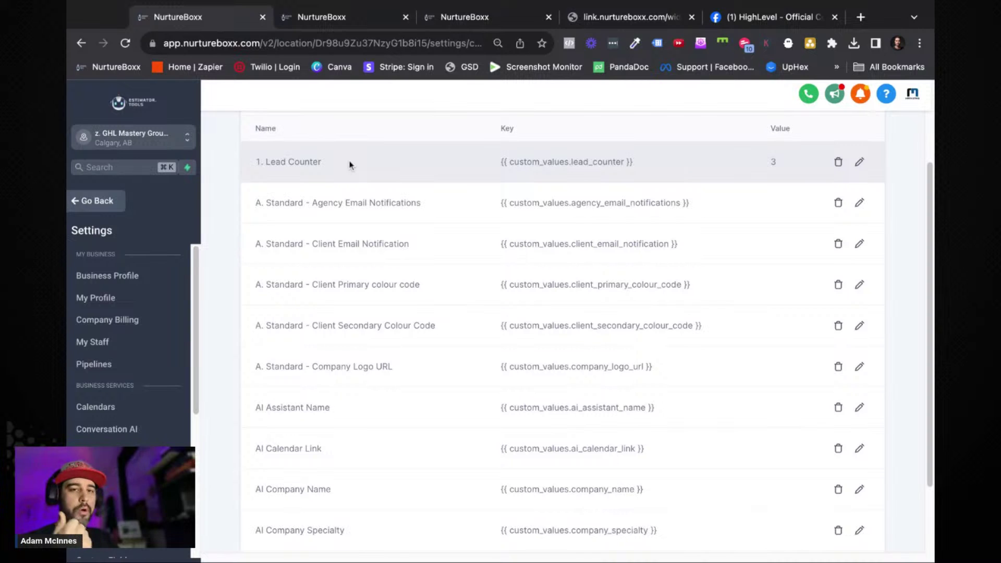
Compare the figures requested in the Facebook post with the Lead Counter custom value and its key.
left_click(724, 20)
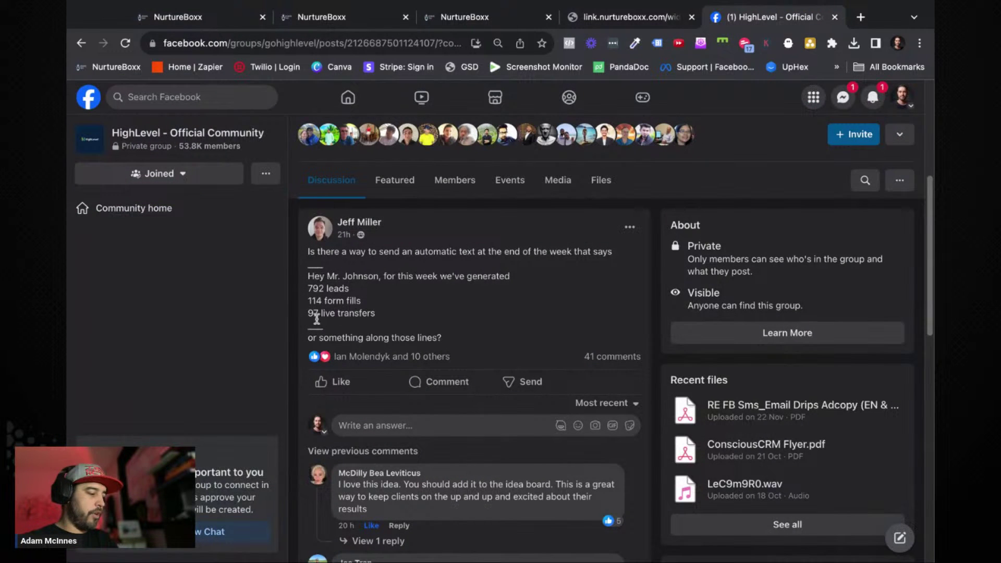
left_click(211, 17)
triple_click(265, 163)
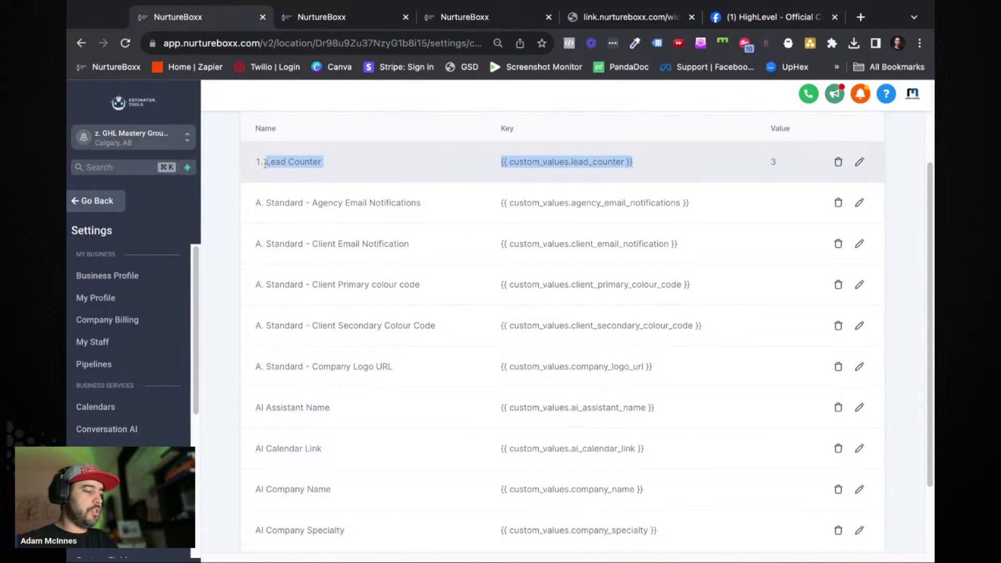
left_click(687, 180)
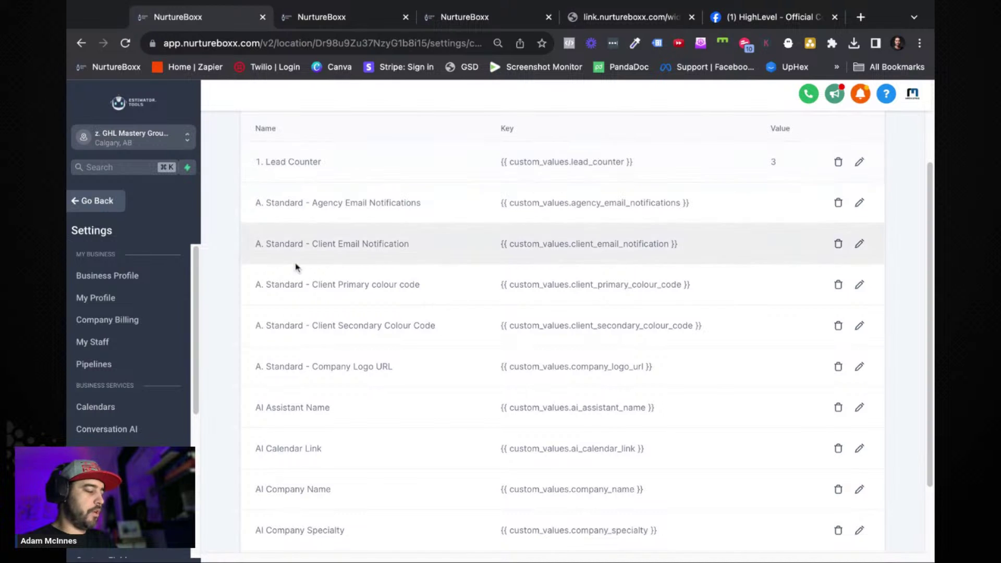
Find the folder named after the post's author among the custom field folders and open it.
scroll(165, 427, "down", 3)
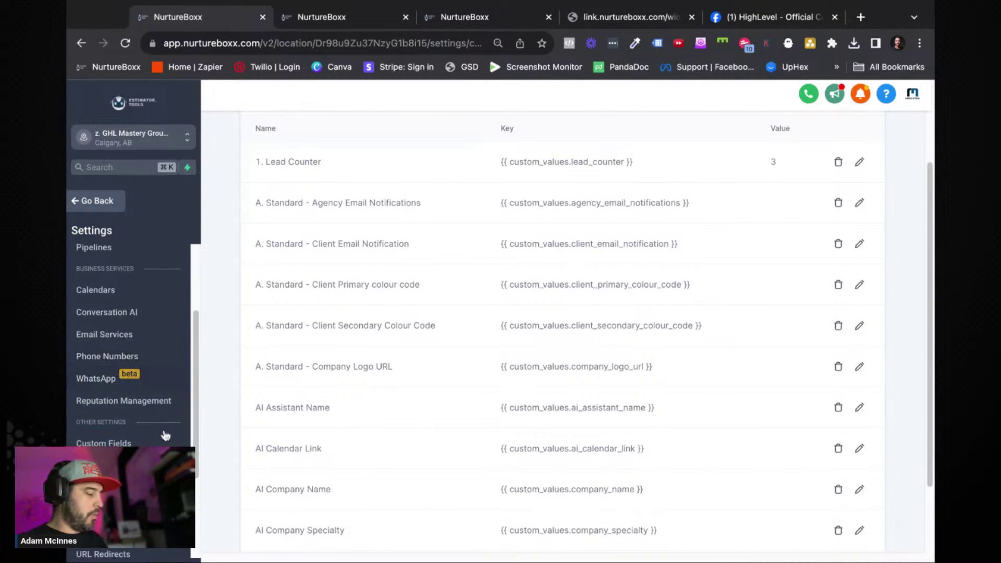
left_click(134, 444)
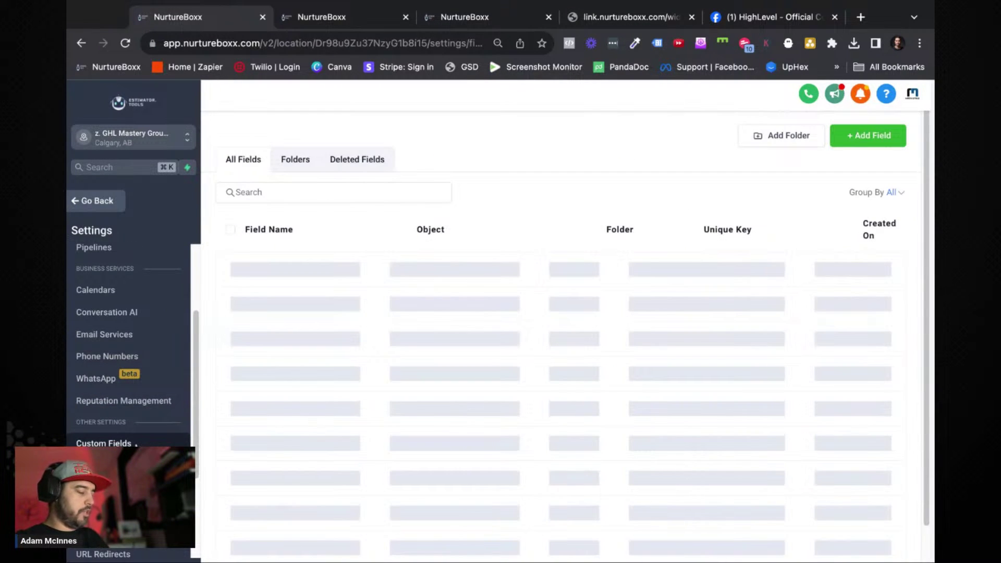
left_click(298, 166)
left_click(294, 197)
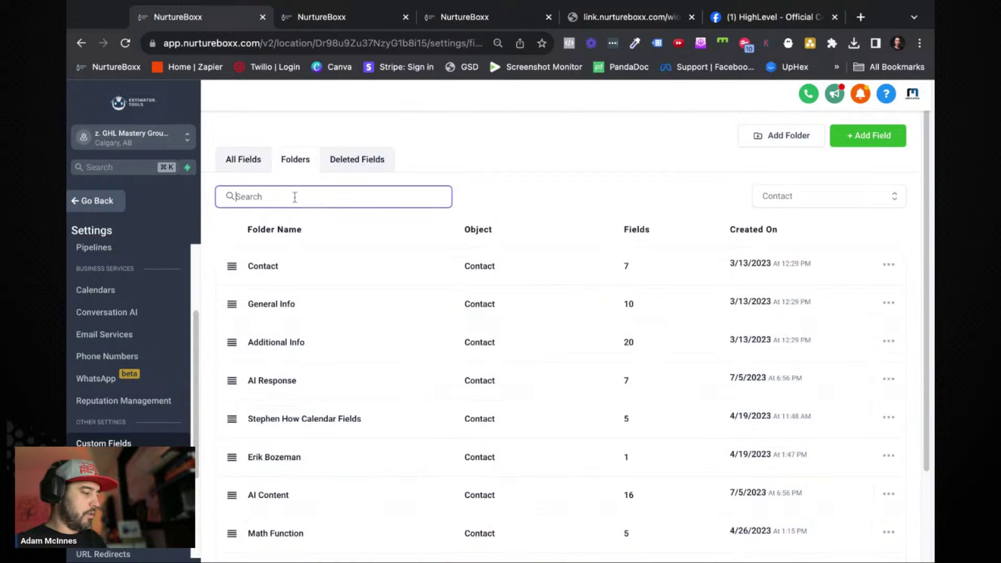
type("Jeff")
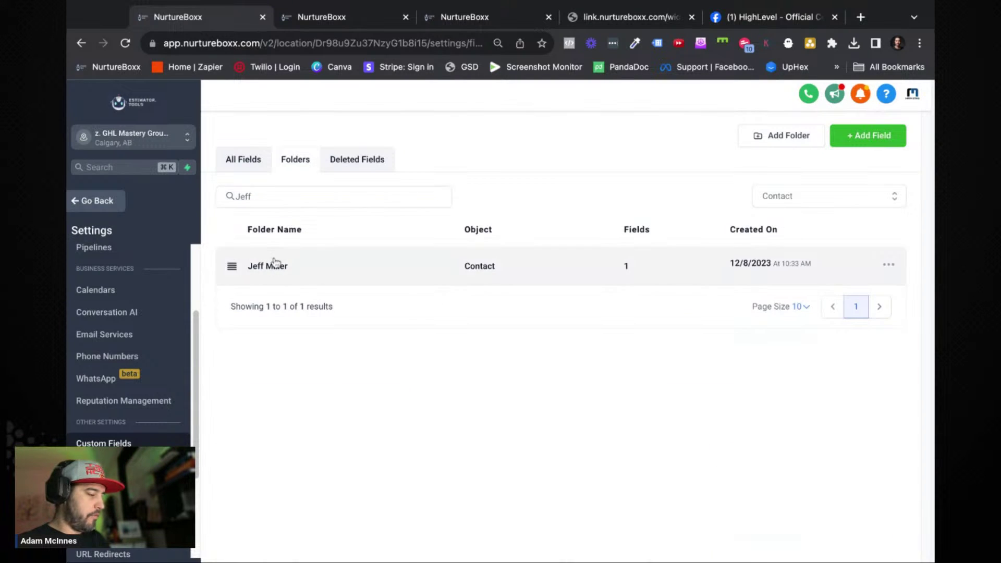
left_click(276, 263)
Examine the Lead Counter custom field in this folder, including its field type.
mouse_move(353, 293)
left_mouse_down()
mouse_move(305, 290)
mouse_move(351, 290)
left_mouse_up()
left_click(403, 382)
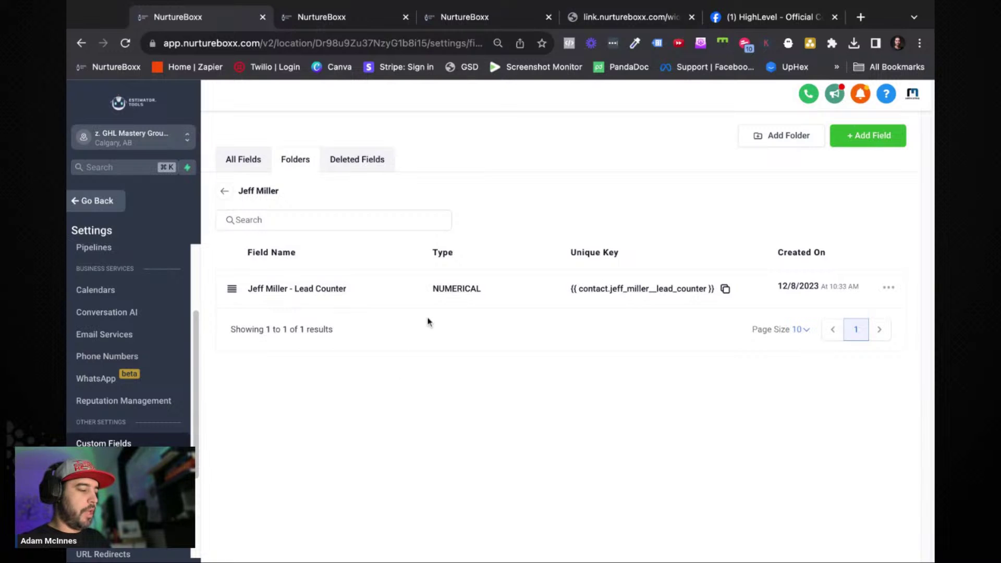
double_click(454, 289)
left_click(465, 322)
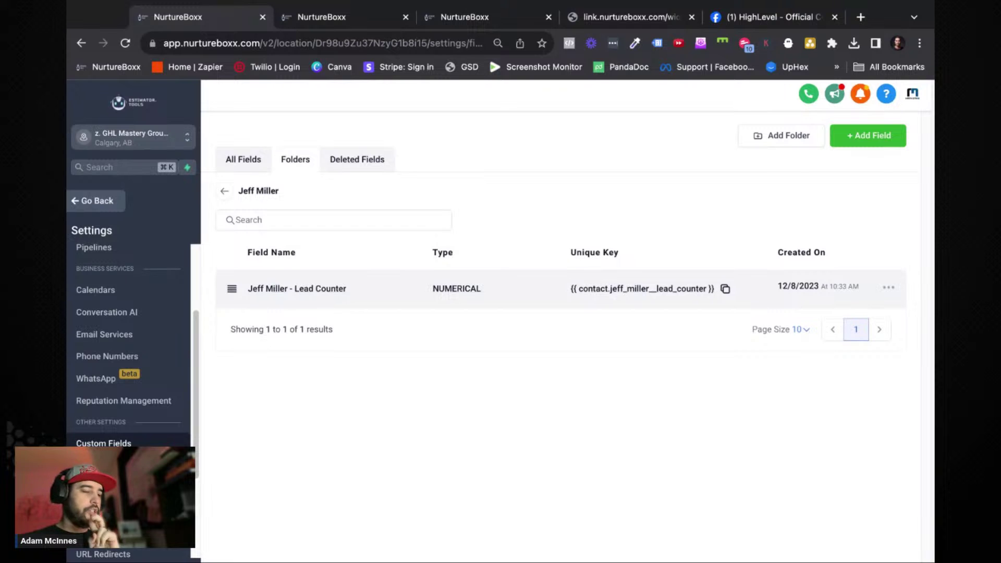
Switch back to the Facebook post and review its leads, form fills and live transfers lines and the comments.
left_click(755, 20)
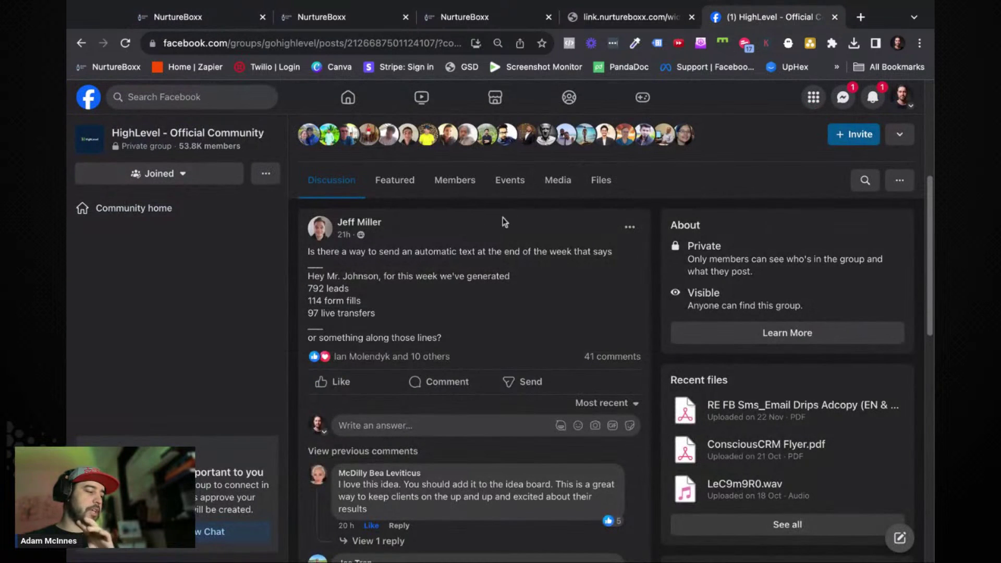
double_click(340, 288)
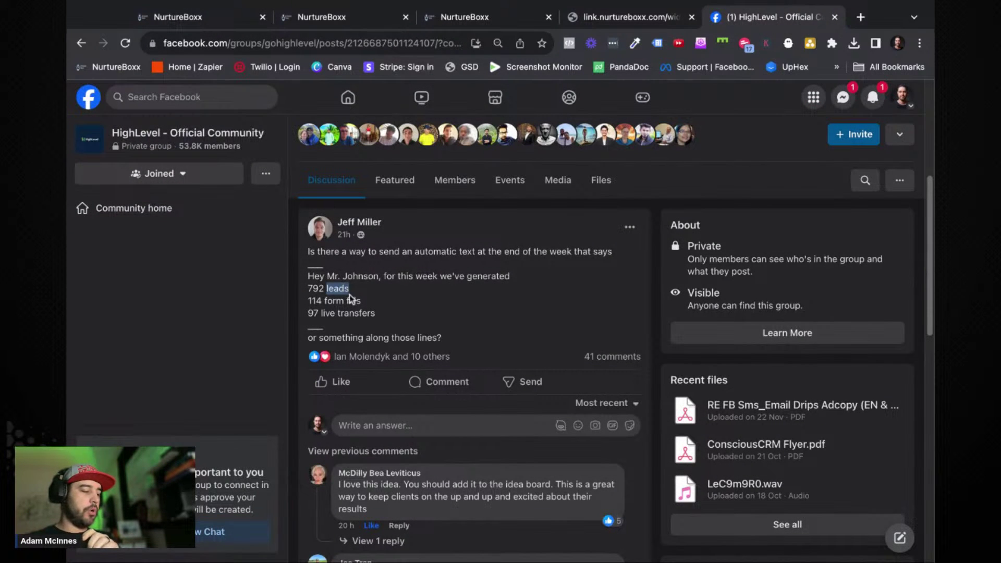
double_click(355, 301)
left_click_drag(363, 313, 381, 313)
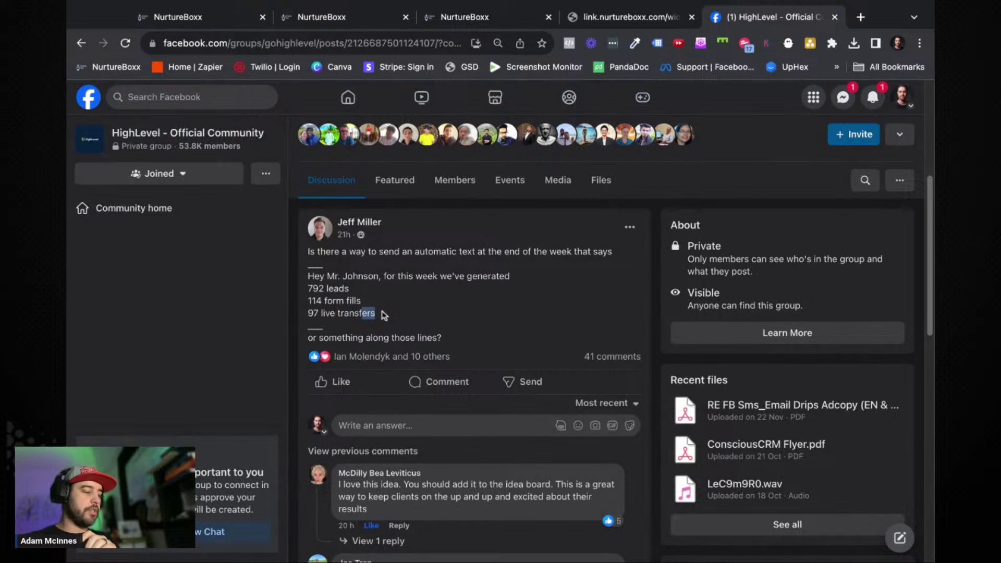
left_click(349, 309)
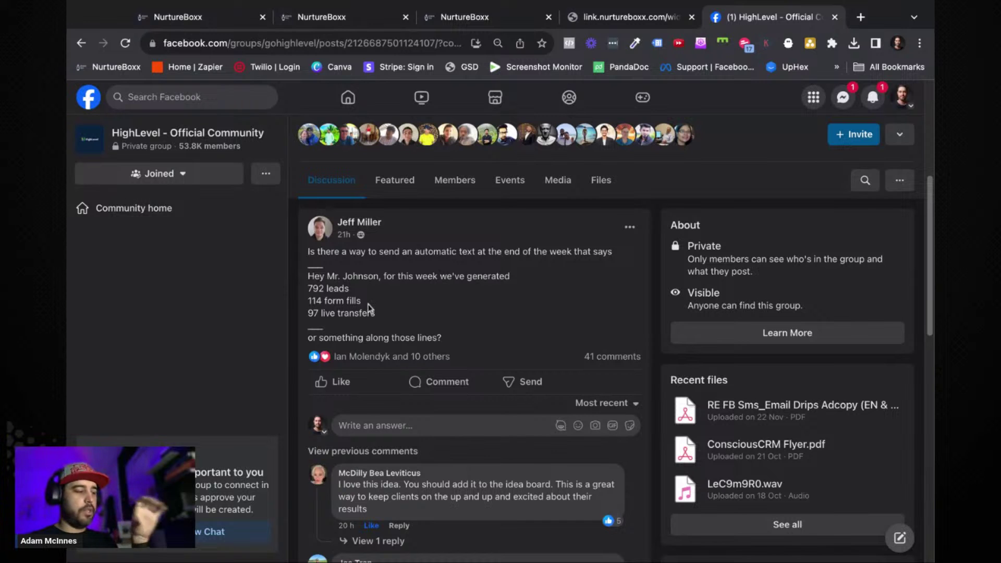
mouse_move(362, 237)
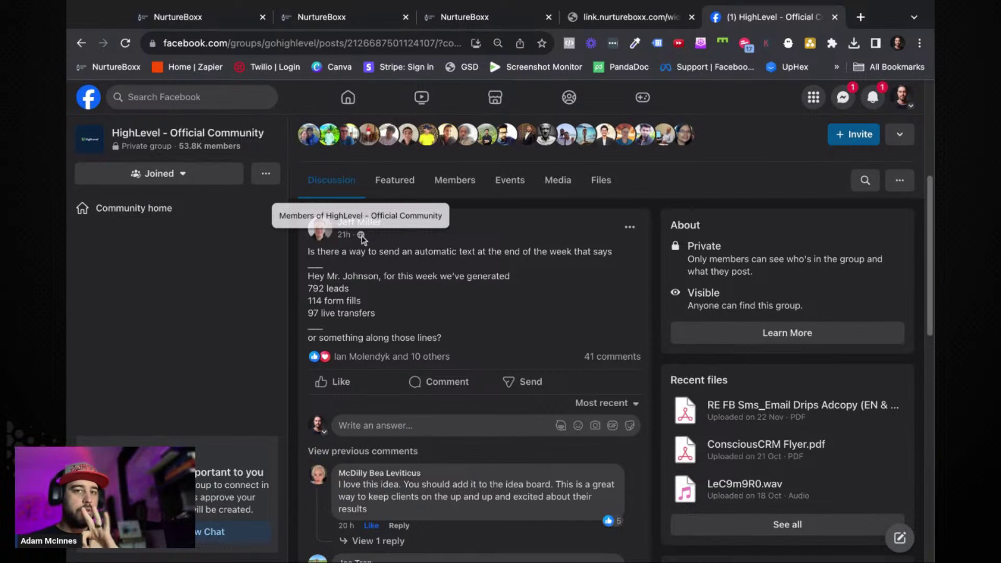
scroll(360, 224, "down", 3)
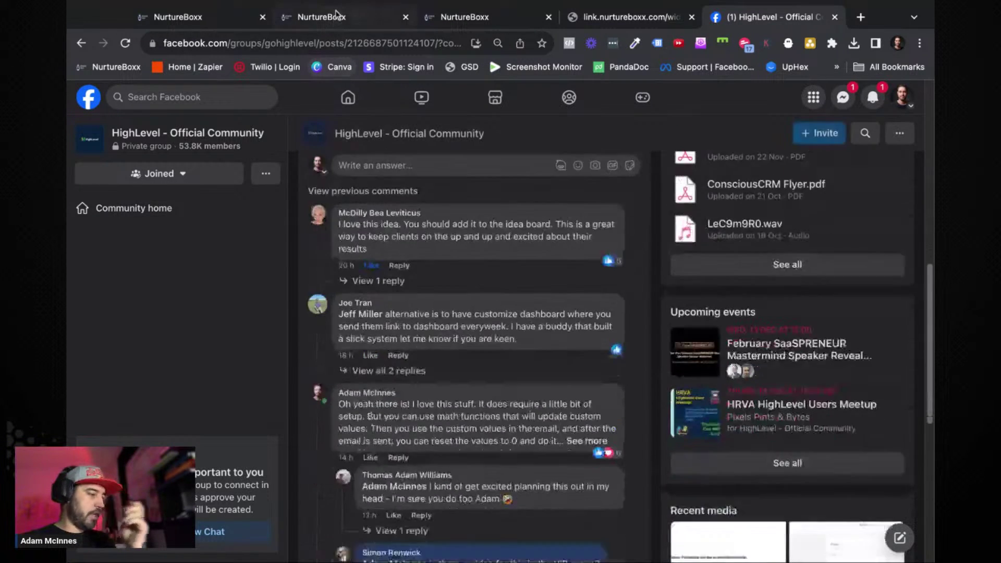
Switch to the Lead Counter Part 1 workflow, examine its Form Submitted trigger and close it without saving.
left_click(333, 18)
scroll(391, 168, "right", 5)
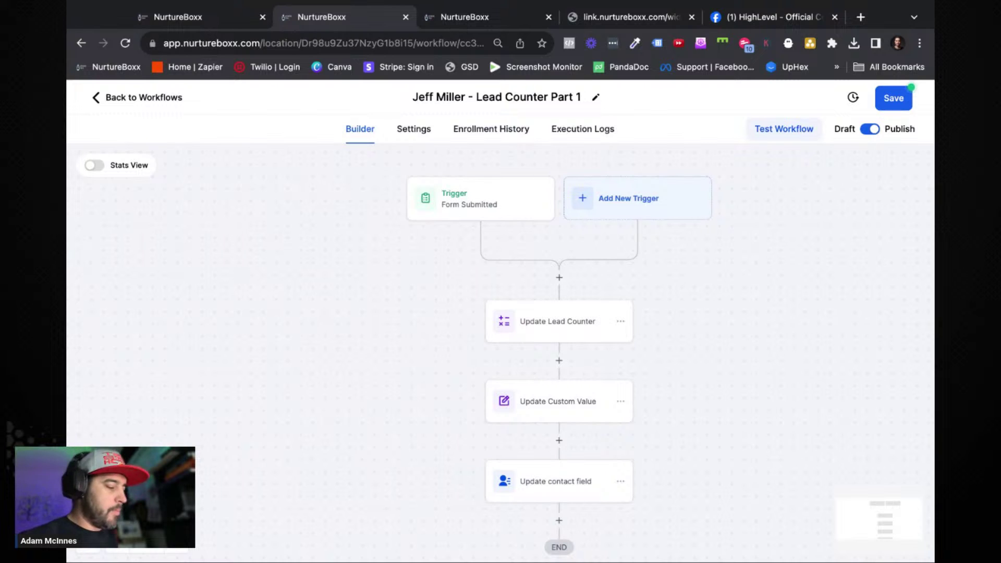
left_click(479, 199)
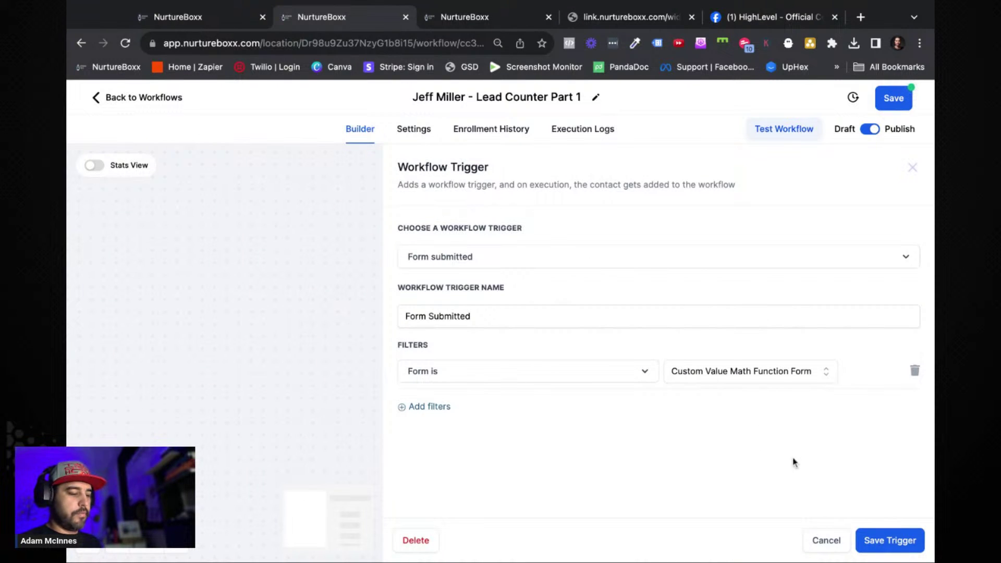
left_click(823, 540)
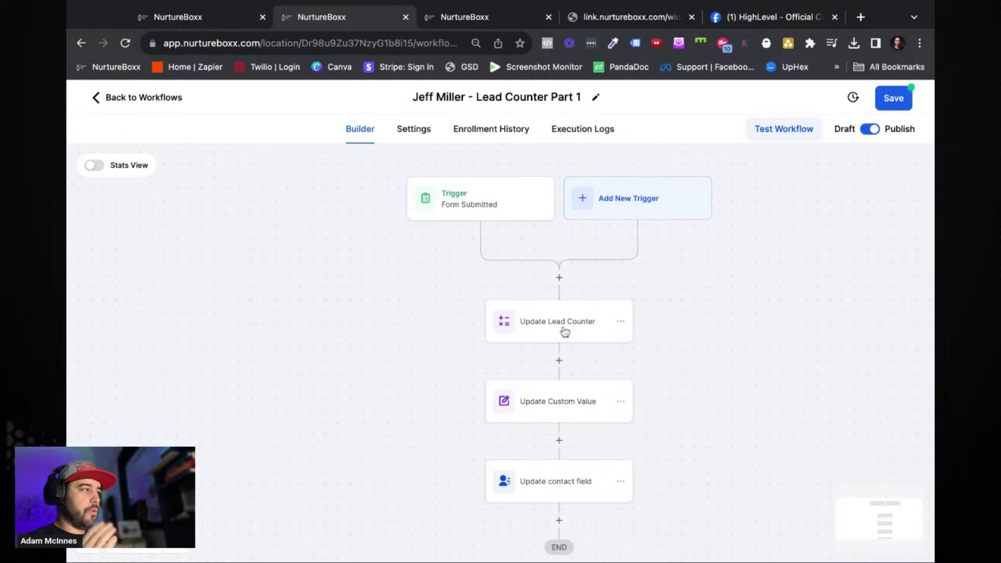
Open the Update Lead Counter math operation, highlight the custom value in its first Add operator, and save the action.
left_click(564, 332)
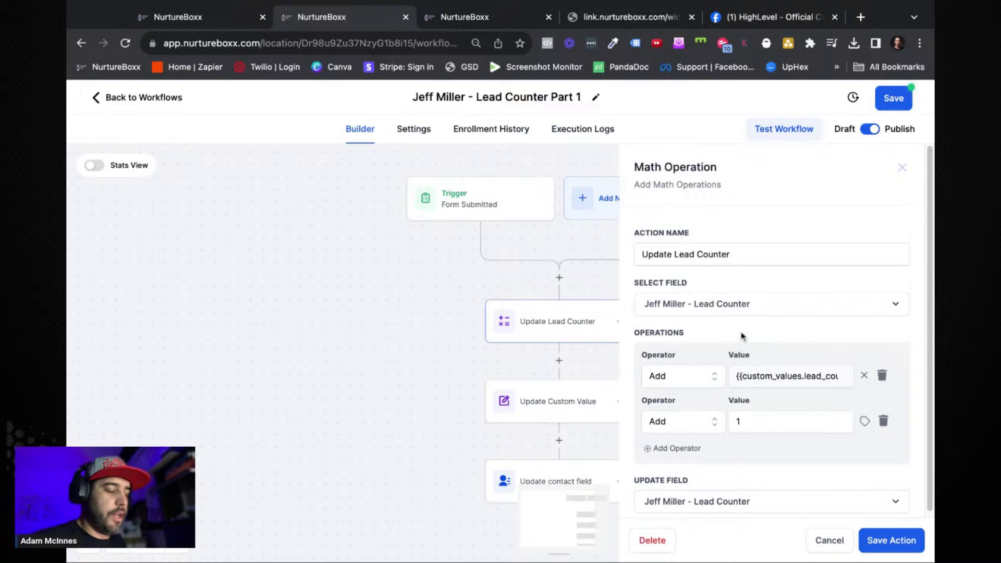
scroll(742, 337, "down", 1)
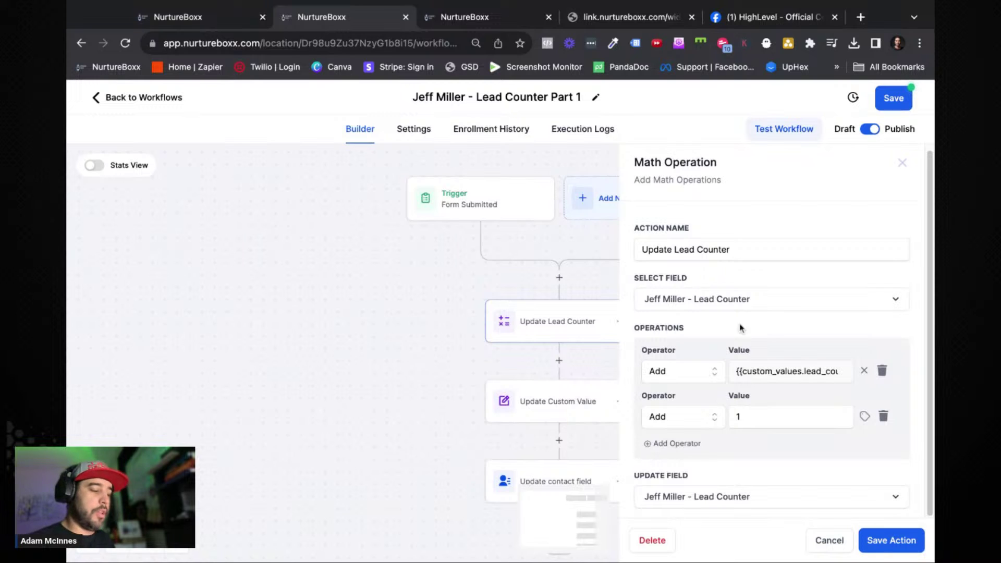
left_click(736, 376)
key("shift+Right")
key("shift+Right")
key("shift+Right")
key("shift+Right")
key("shift+Right")
key("shift+Right")
key("shift+Right")
key("shift+Right")
key("shift+Right")
key("shift+Right")
key("shift+Right")
key("shift+Right")
key("shift+Right")
key("shift+Right")
key("shift+Right")
key("shift+Right")
key("shift+Right")
key("shift+Right")
key("shift+Right")
key("shift+Right")
key("shift+Right")
key("shift+Right")
key("shift+Right")
key("shift+Right")
key("shift+Right")
key("shift+Right")
key("shift+Right")
key("shift+Right")
key("shift+Right")
key("shift+Right")
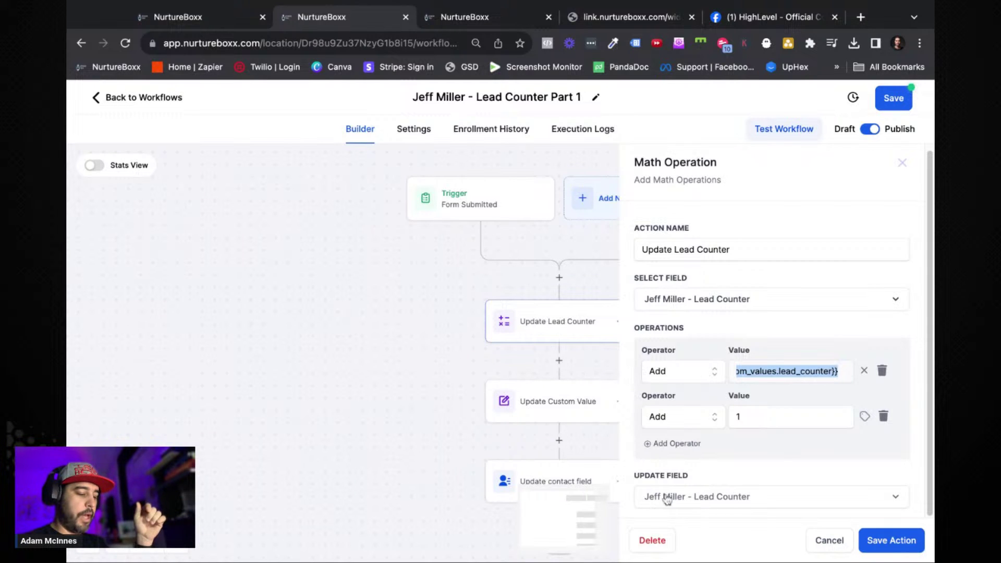
left_click(892, 540)
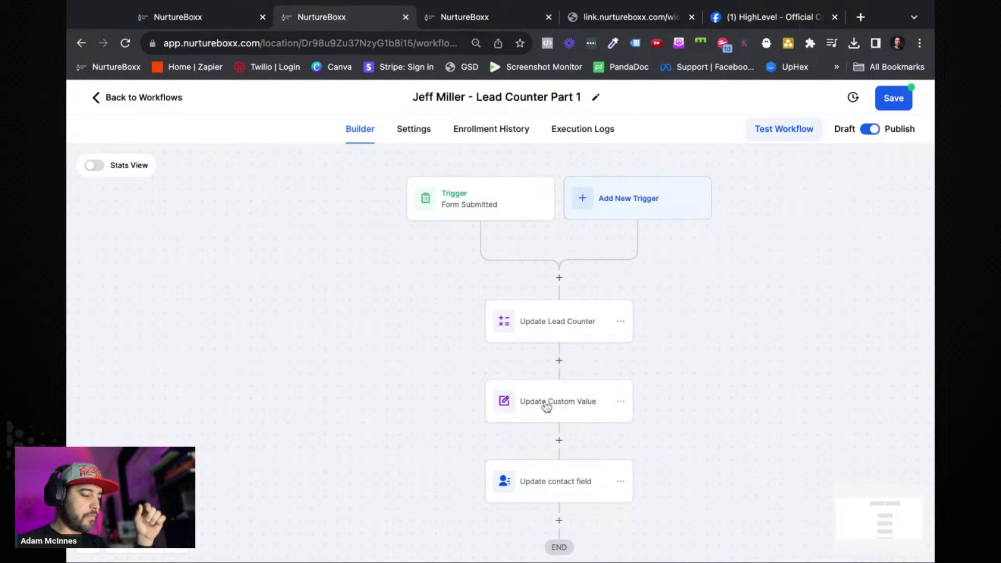
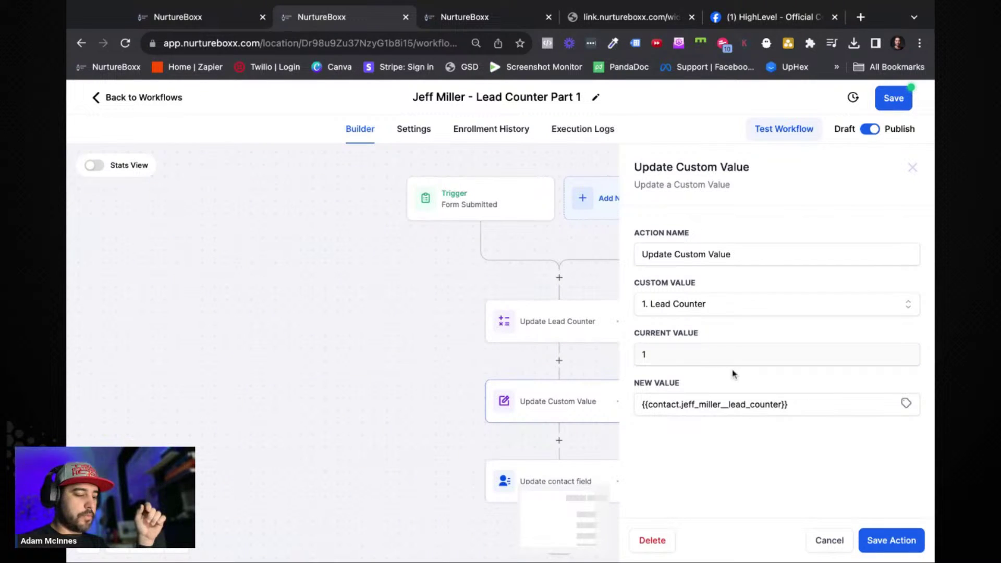
Highlight the contact lead counter key used as the new value in the Update Custom Value action, and save the action.
left_click(645, 410)
key("shift+Right")
key("shift+Right")
key("shift+Right")
key("shift+Right")
key("shift+Right")
key("shift+Right")
key("shift+Right")
key("shift+Right")
key("shift+Right")
key("shift+Right")
key("shift+Right")
key("shift+Right")
key("shift+Right")
key("shift+Right")
key("shift+Right")
key("shift+Right")
key("shift+Right")
key("shift+Right")
key("shift+Right")
key("shift+Right")
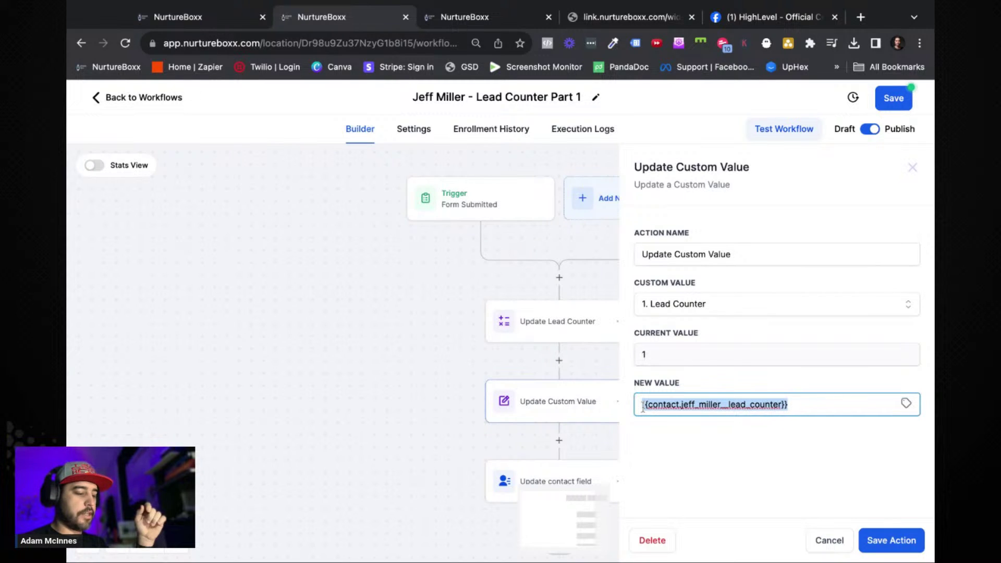
left_click(798, 443)
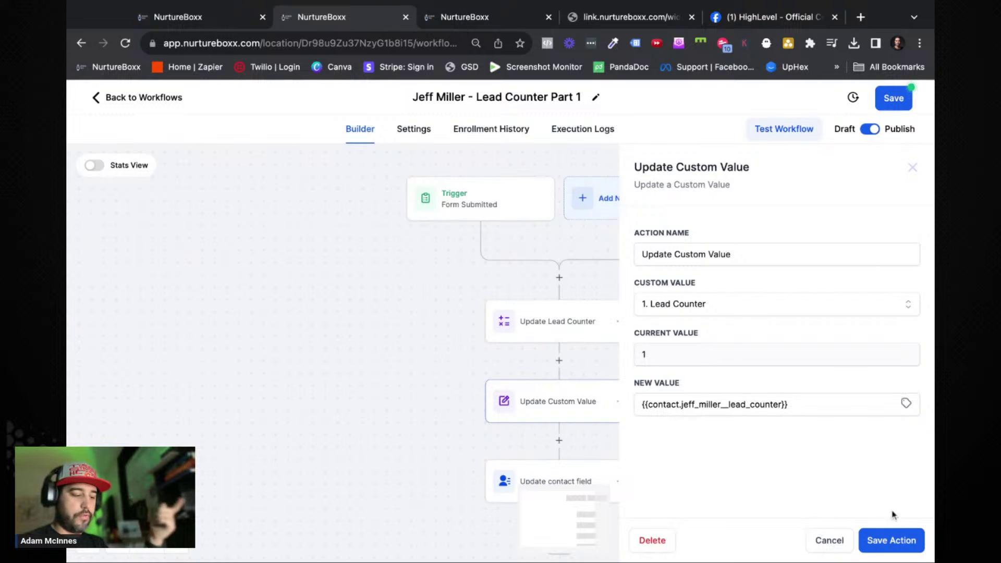
left_click(909, 540)
scroll(654, 466, "down", 2)
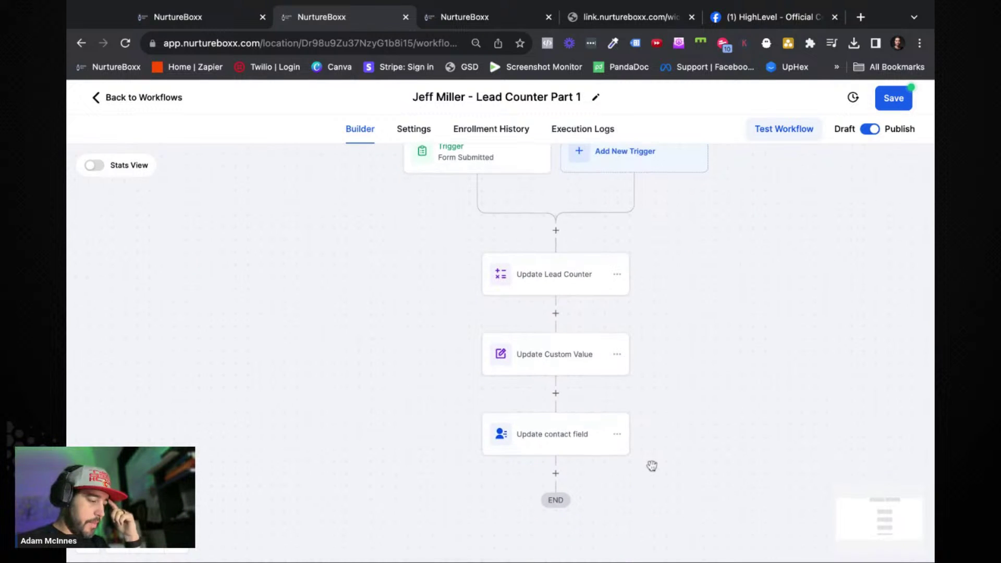
Open the Update contact field action, review its Clear field data setting for the lead counter field, and save the action.
left_click(552, 433)
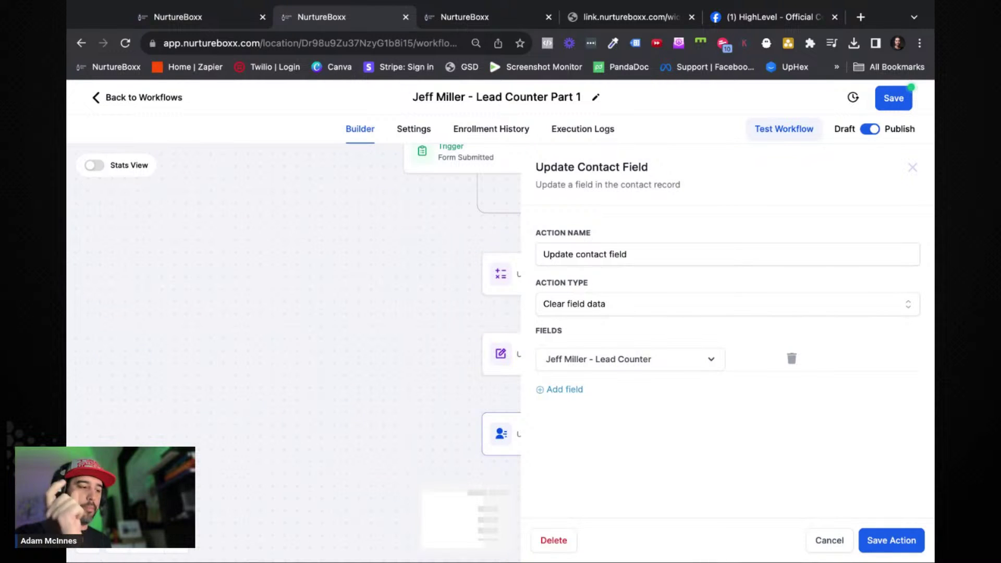
left_click(901, 546)
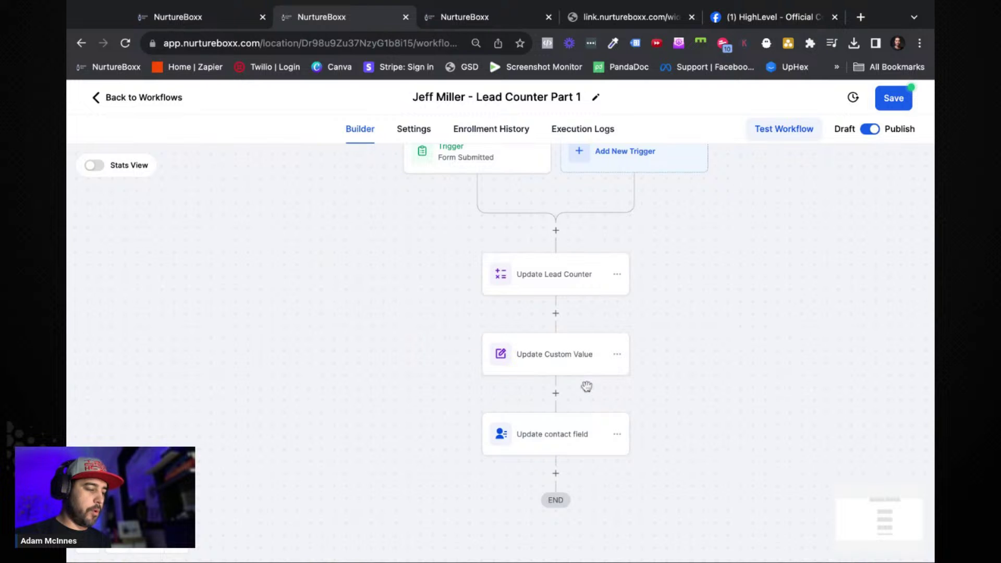
scroll(586, 385, "up", 1)
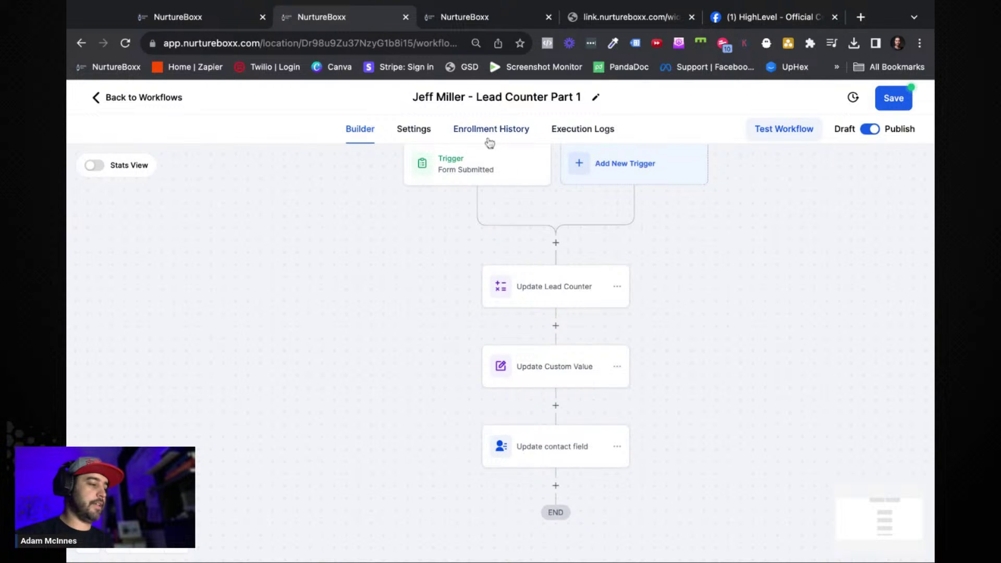
Switch to the opt-in form, fill in the contact's full name and email, and submit it.
left_click(605, 15)
left_click(439, 156)
left_click(449, 185)
left_click(454, 209)
left_click(455, 227)
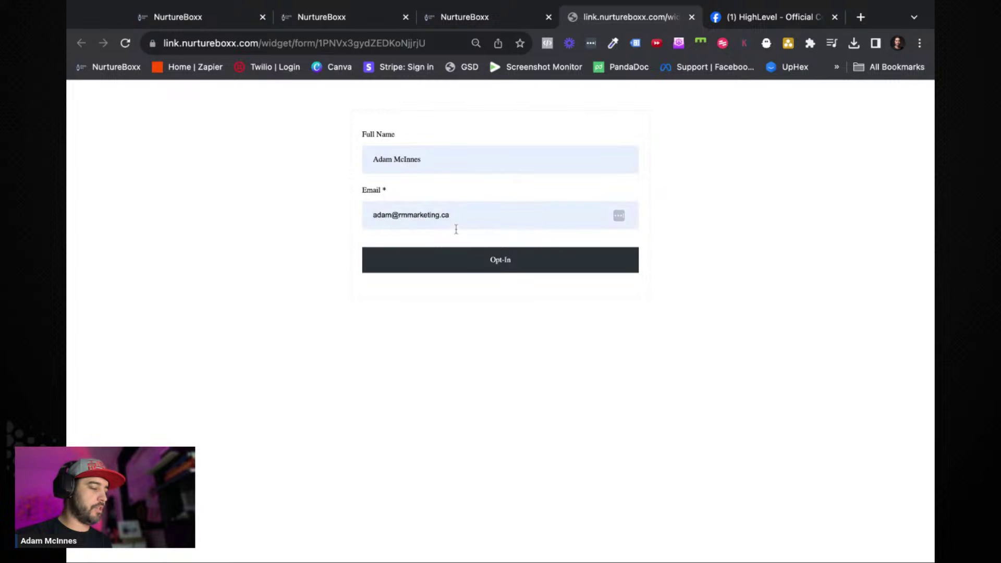
left_click(466, 267)
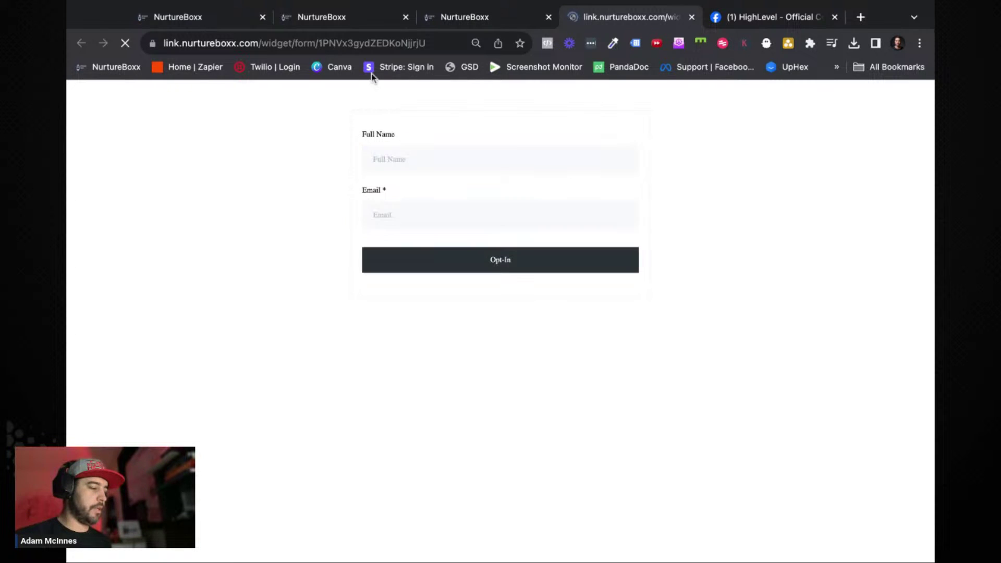
Return to the Lead Counter Part 1 workflow, refresh its enrollment history, and open the newest enrollment's execution logs.
left_click(340, 16)
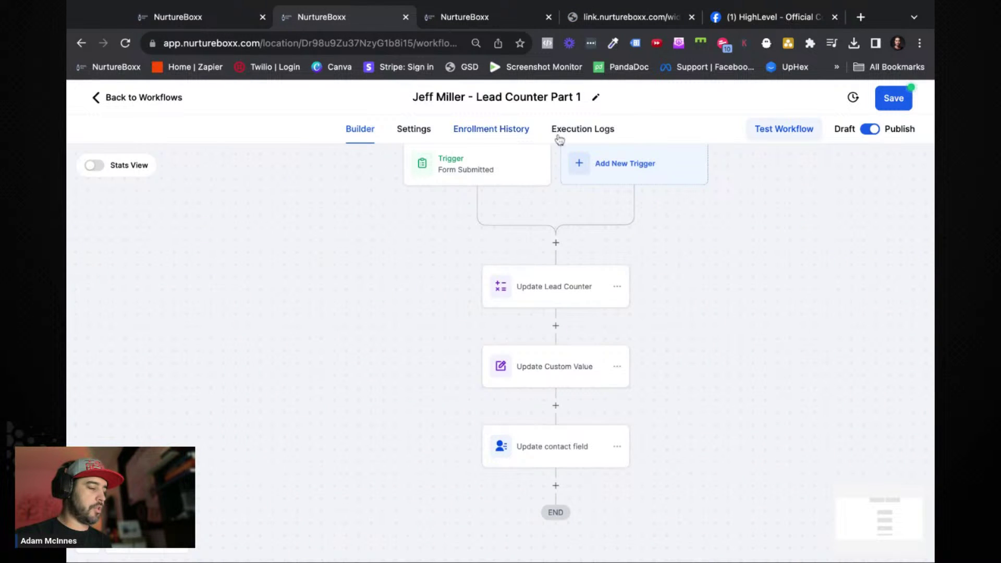
left_click(498, 132)
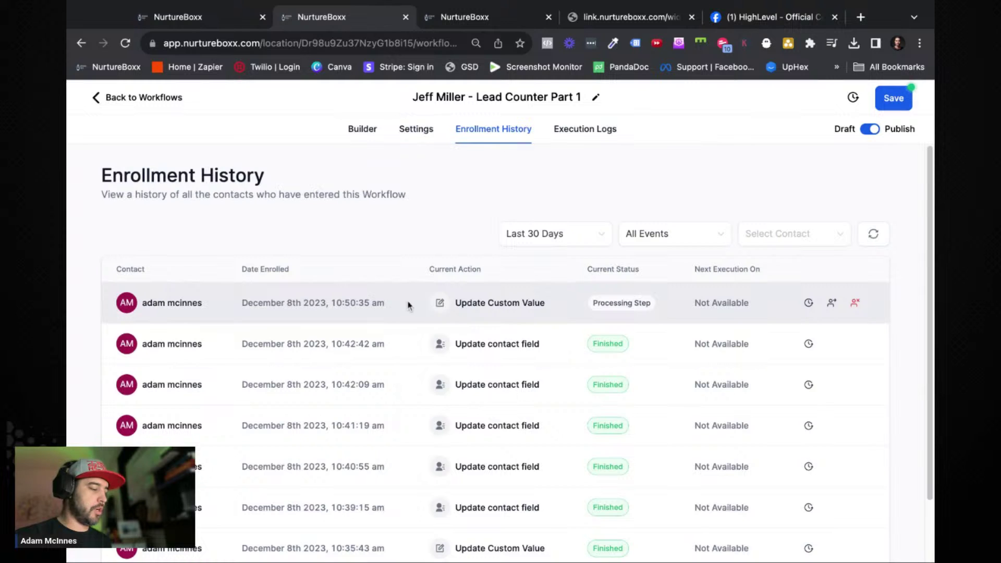
left_click(874, 234)
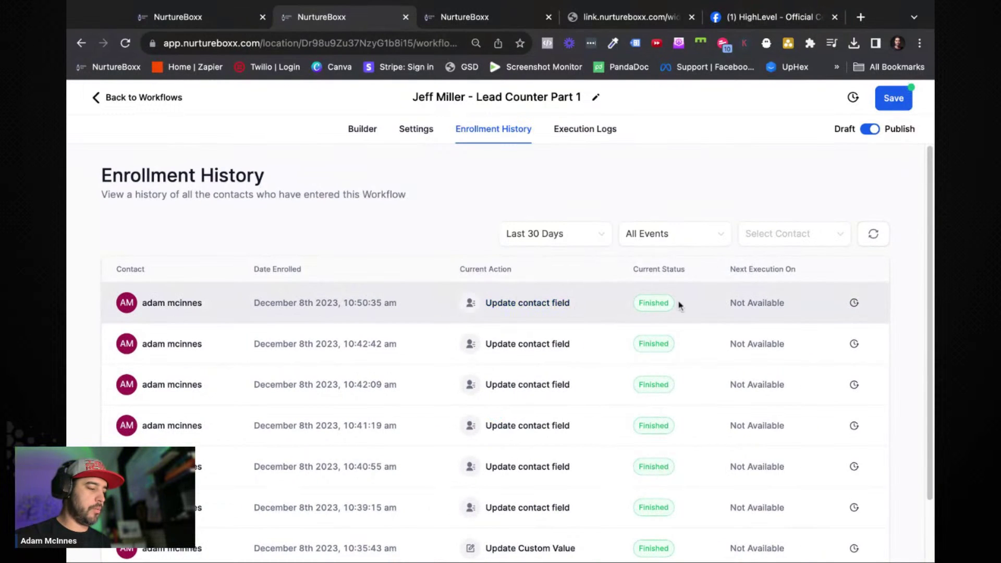
left_click(853, 303)
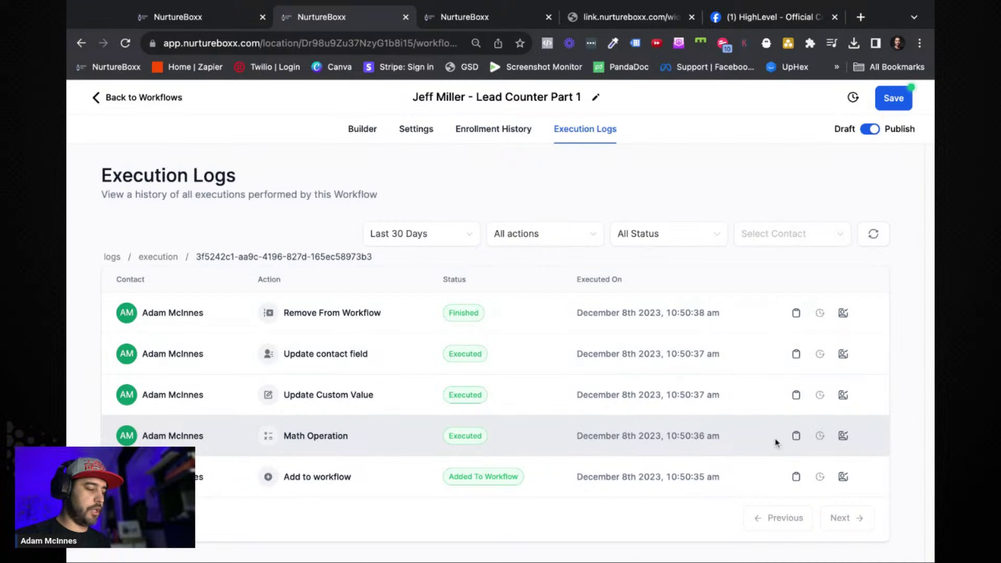
Examine the Math Operation event details, highlighting both addition lines in its message, and close the details.
left_click(796, 435)
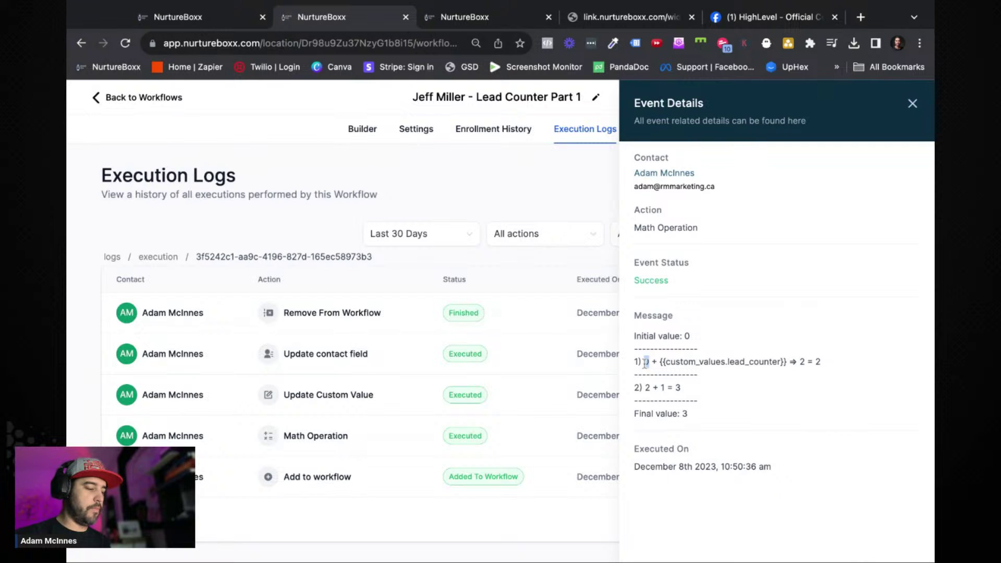
left_click_drag(661, 362, 821, 362)
left_click_drag(647, 388, 681, 388)
left_click(705, 405)
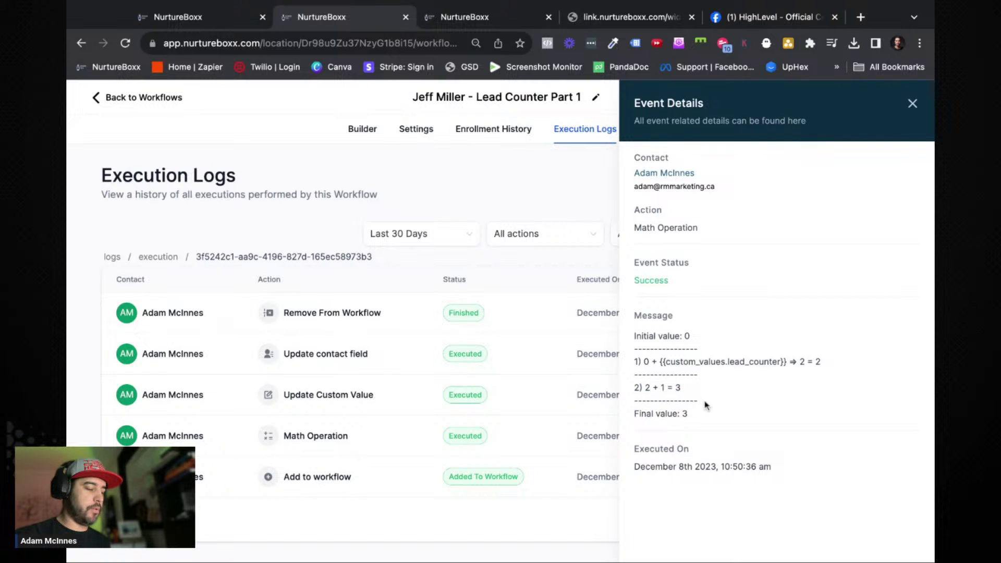
left_click(912, 103)
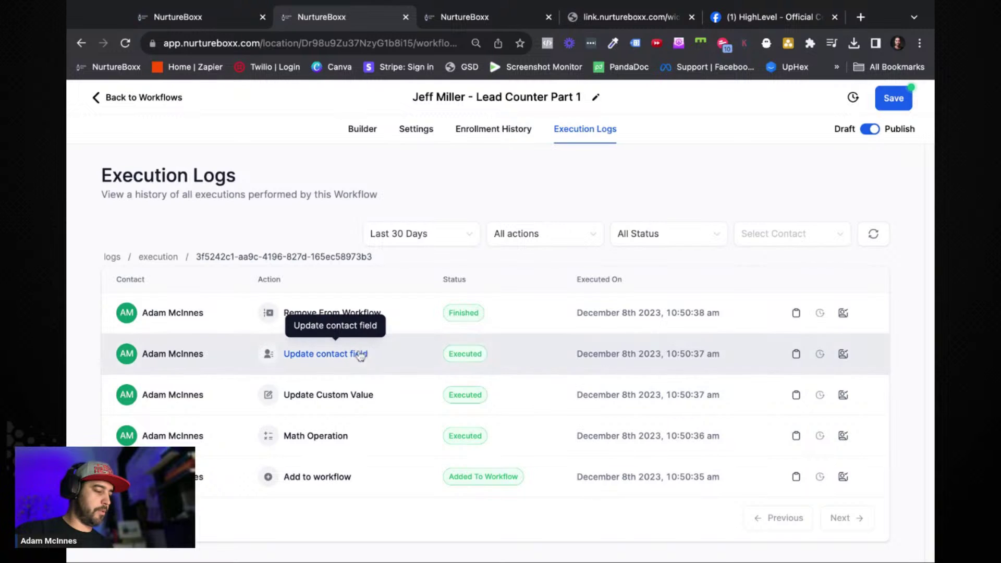
Review the event details of the Update Custom Value and Update contact field executions, closing each one.
left_click(795, 396)
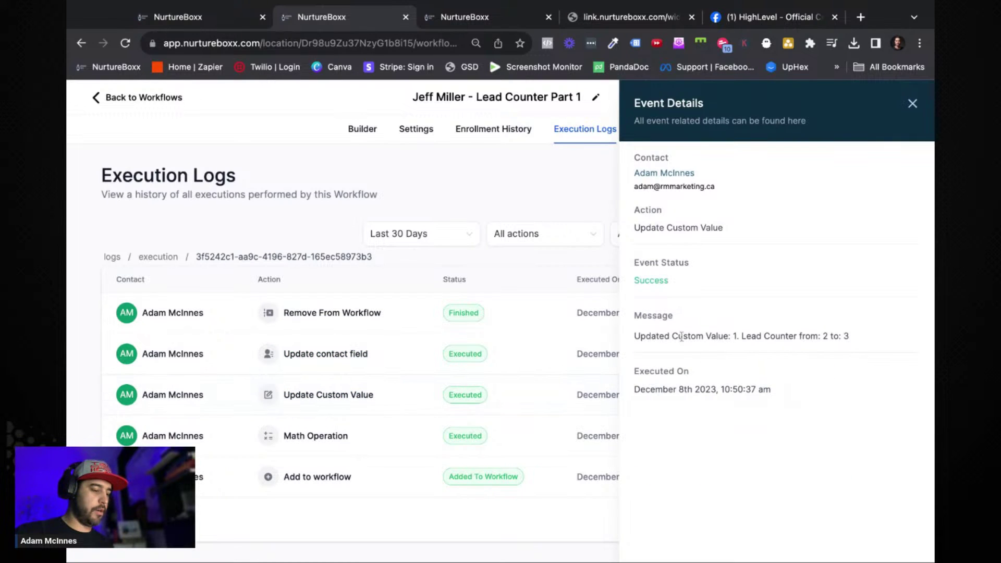
left_click_drag(822, 336, 878, 337)
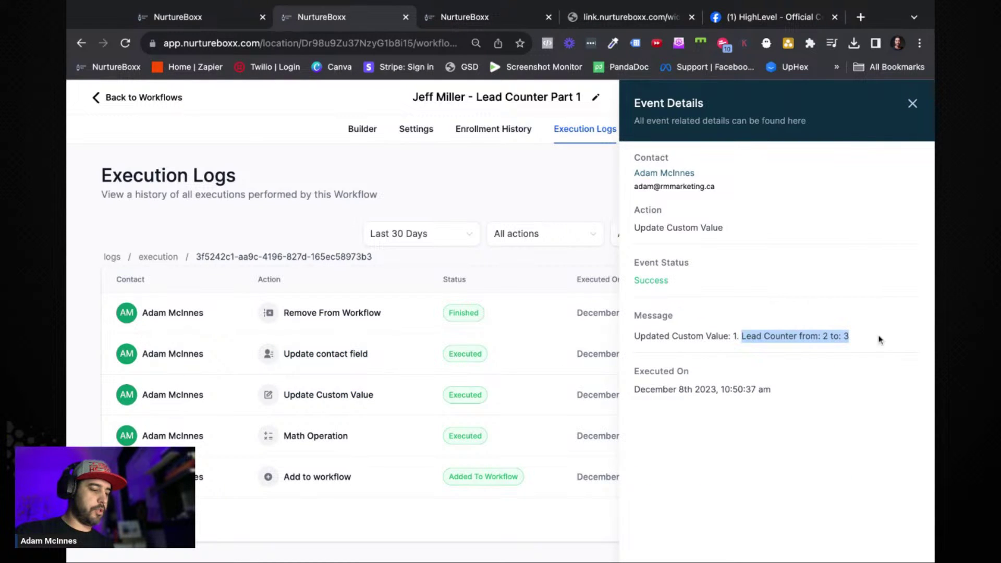
left_click(912, 103)
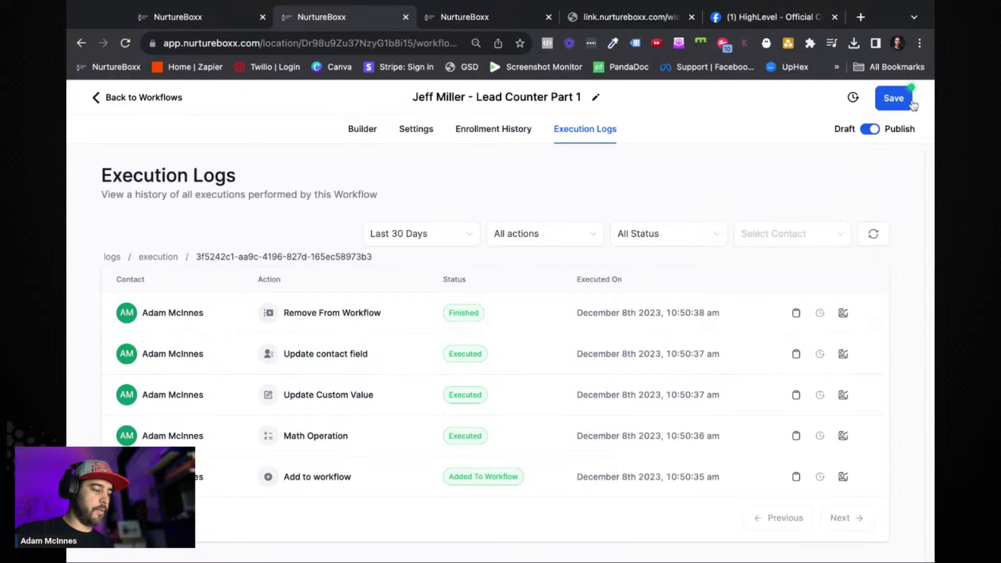
left_click(334, 357)
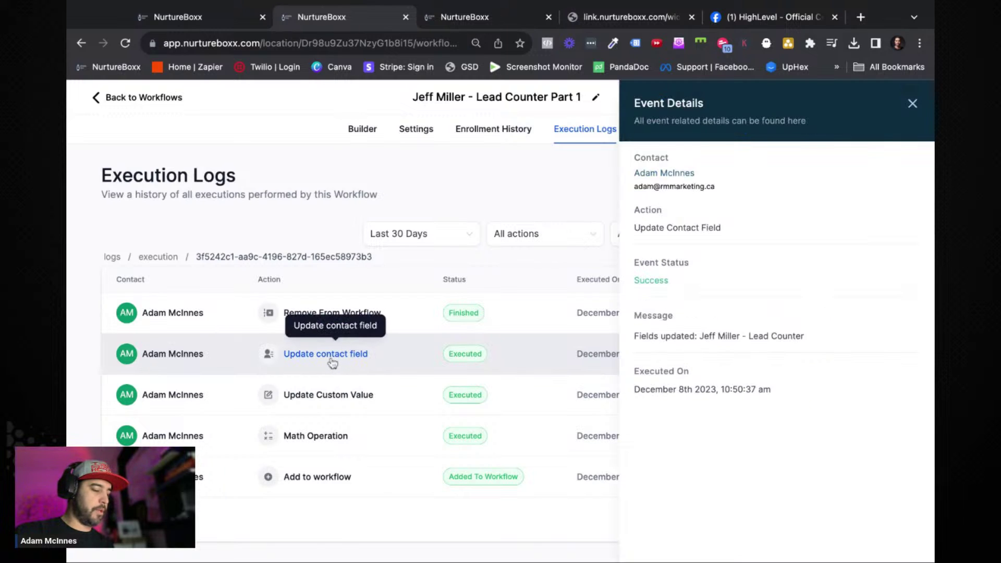
left_click(912, 105)
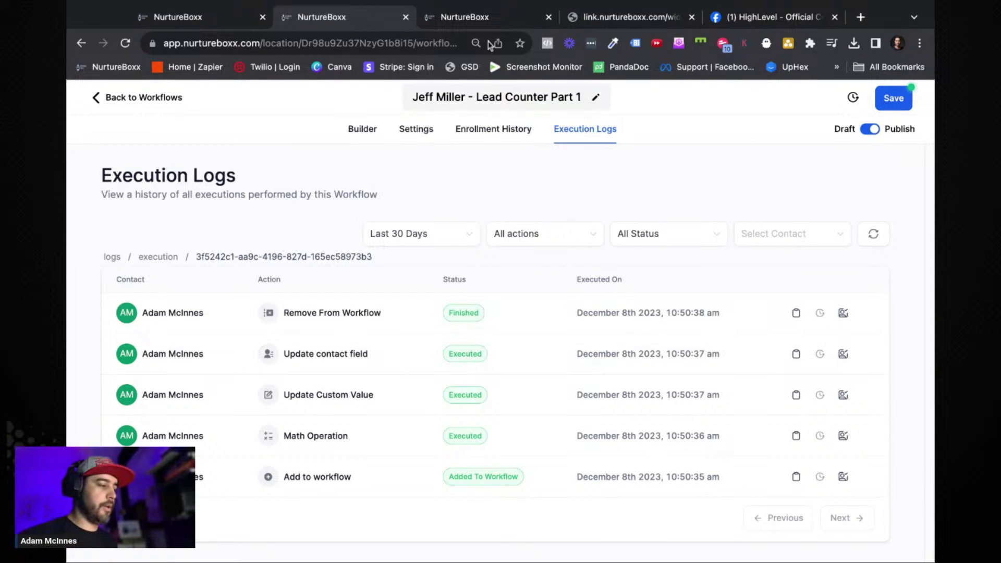
Switch to the Lead Counter Part 2 workflow, review the Wait until 11 am Fridays action's schedule, and save the action.
left_click(487, 16)
scroll(525, 272, "right", 3)
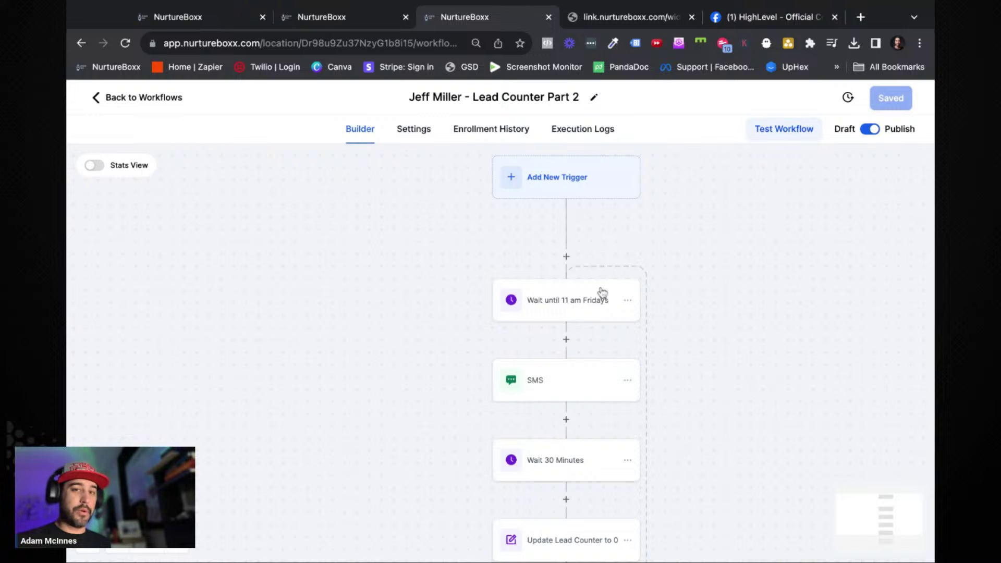
scroll(594, 294, "down", 1)
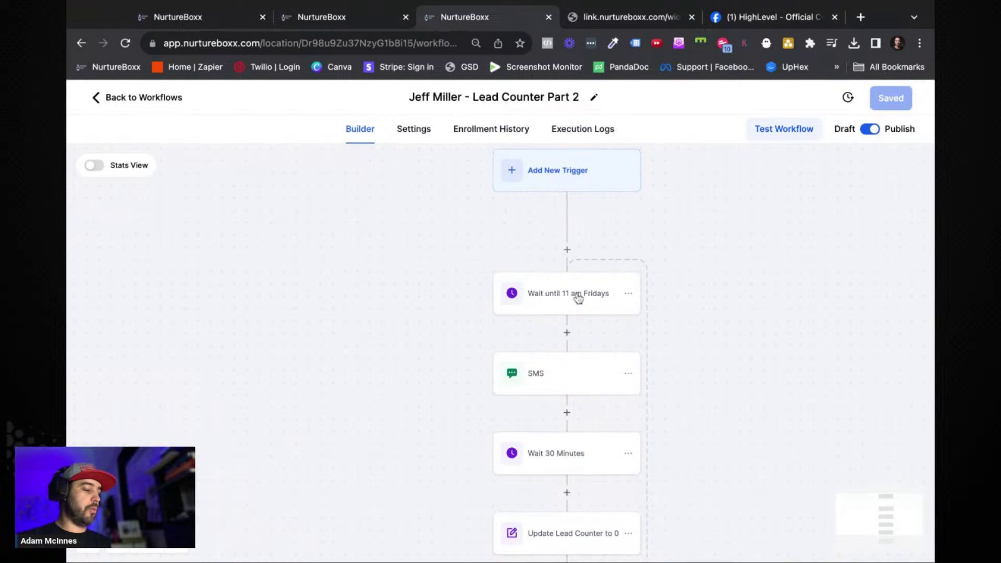
left_click(577, 298)
scroll(438, 276, "down", 2)
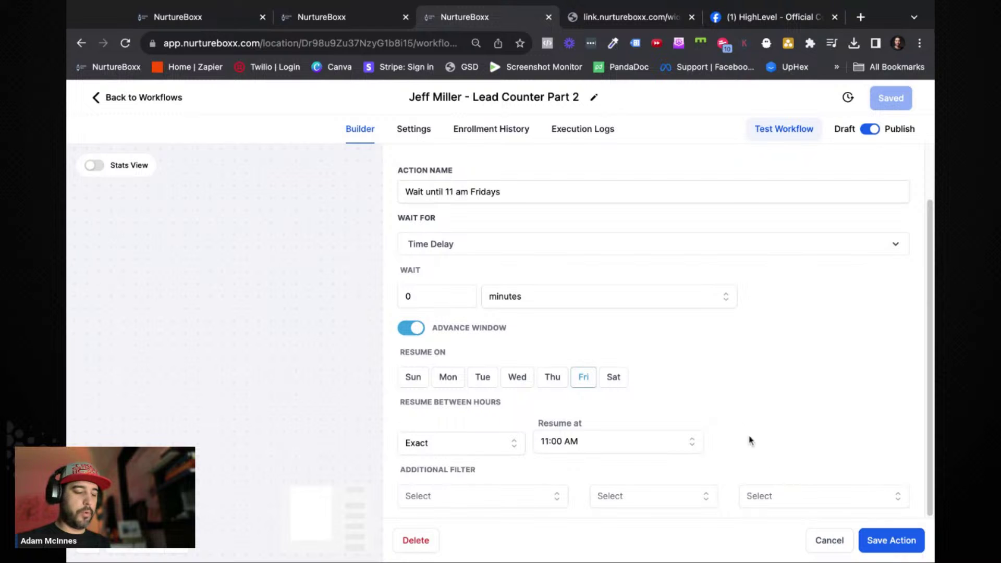
left_click(888, 541)
Open the SMS action, highlight its New Leads label and {{custom_values.lead_counter}} key in the message, and save the action.
left_click(570, 380)
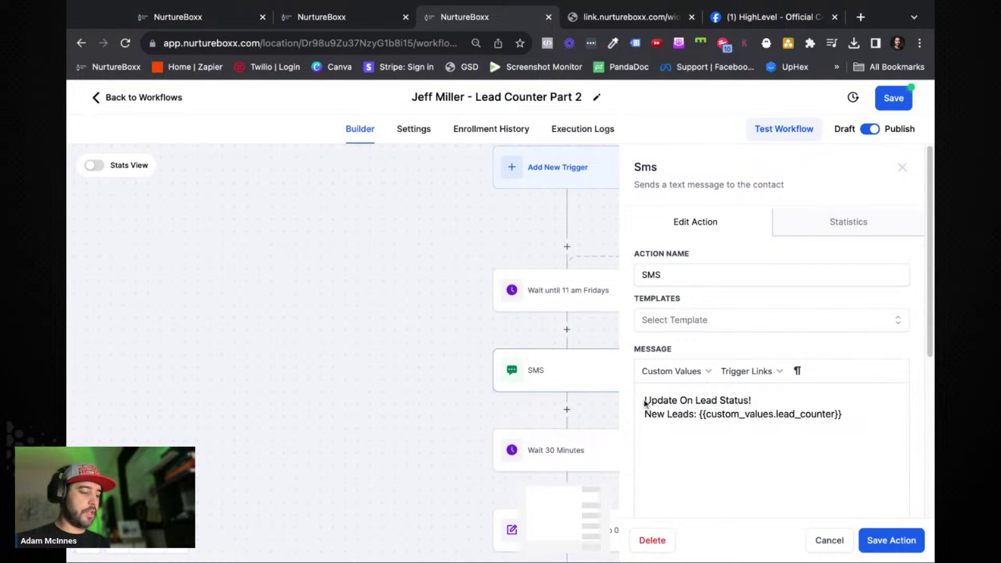
triple_click(752, 401)
left_click(677, 416)
left_click_drag(697, 416, 637, 420)
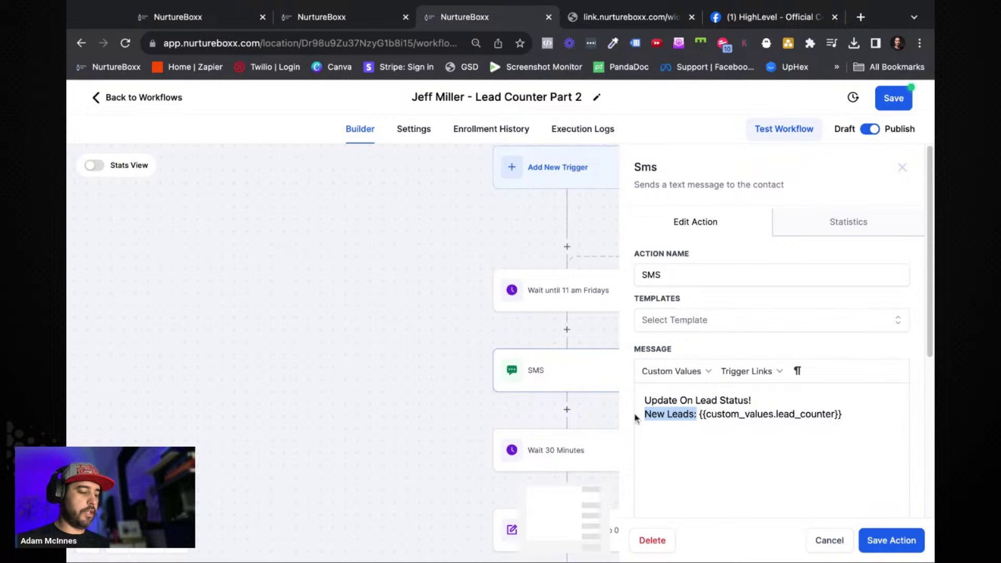
left_click(844, 415)
key("shift+Left")
key("shift+Left")
key("shift+Left")
key("shift+Left")
key("shift+Left")
key("shift+Left")
key("shift+Left")
key("shift+Left")
key("shift+Left")
key("shift+Left")
key("shift+Left")
key("shift+Left")
key("shift+Left")
key("shift+Left")
key("shift+Left")
key("shift+Left")
key("shift+Left")
key("shift+Left")
key("shift+Left")
key("shift+Left")
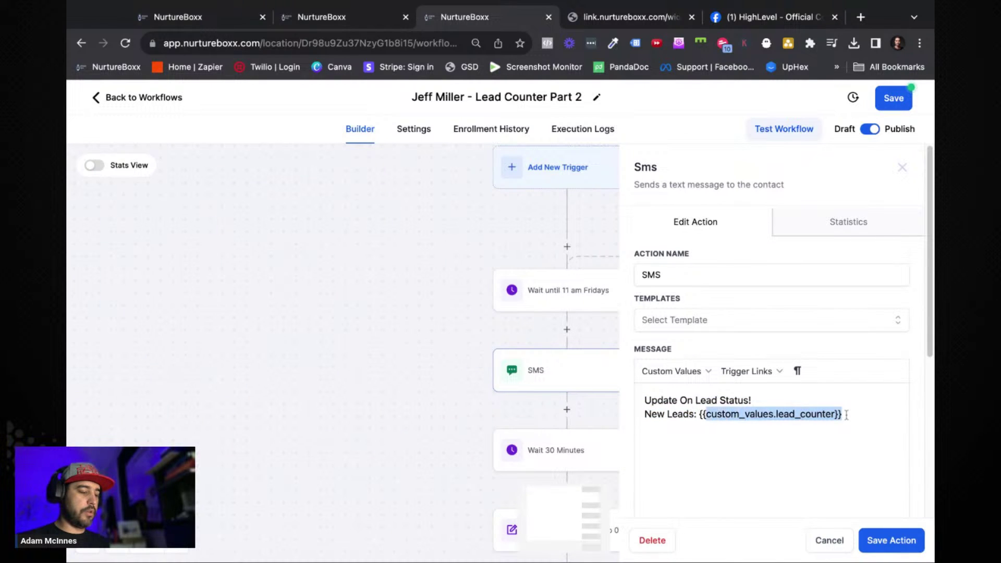
key("shift+Right")
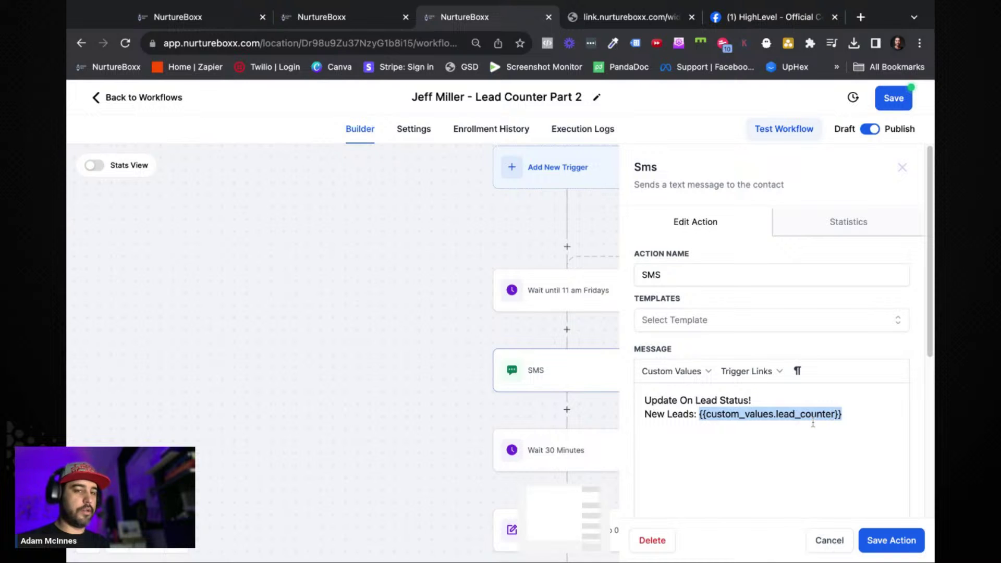
left_click(833, 427)
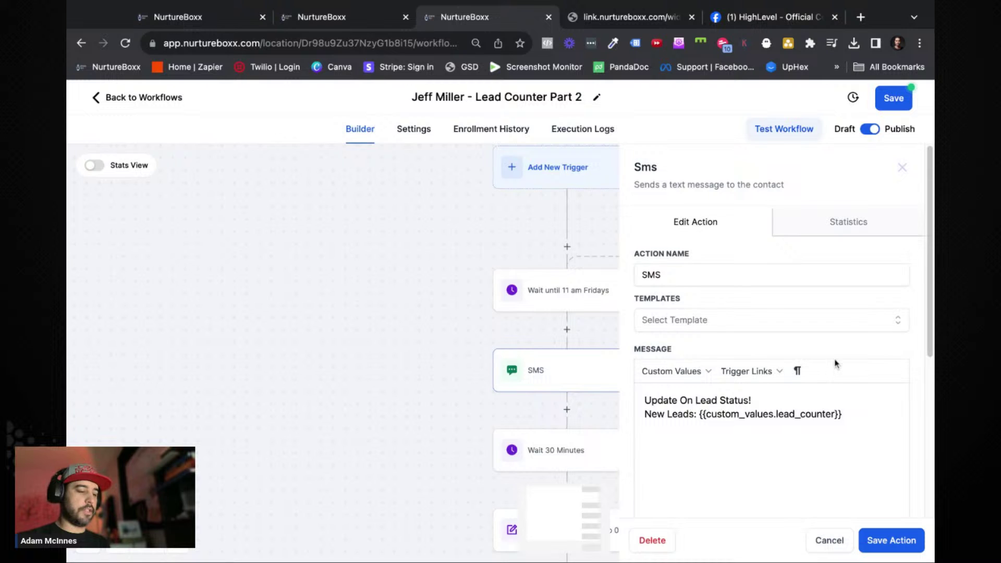
scroll(833, 360, "down", 3)
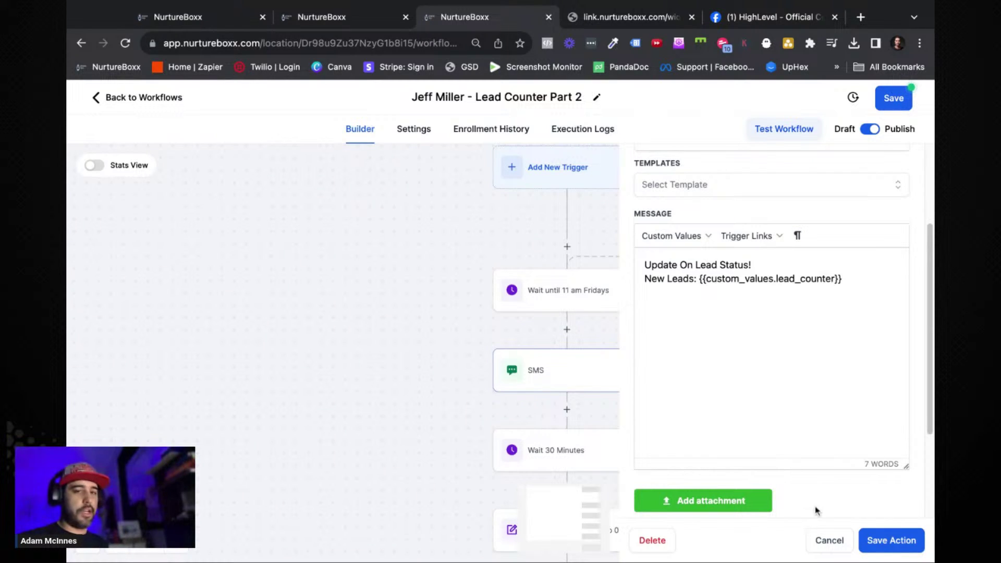
left_click(888, 542)
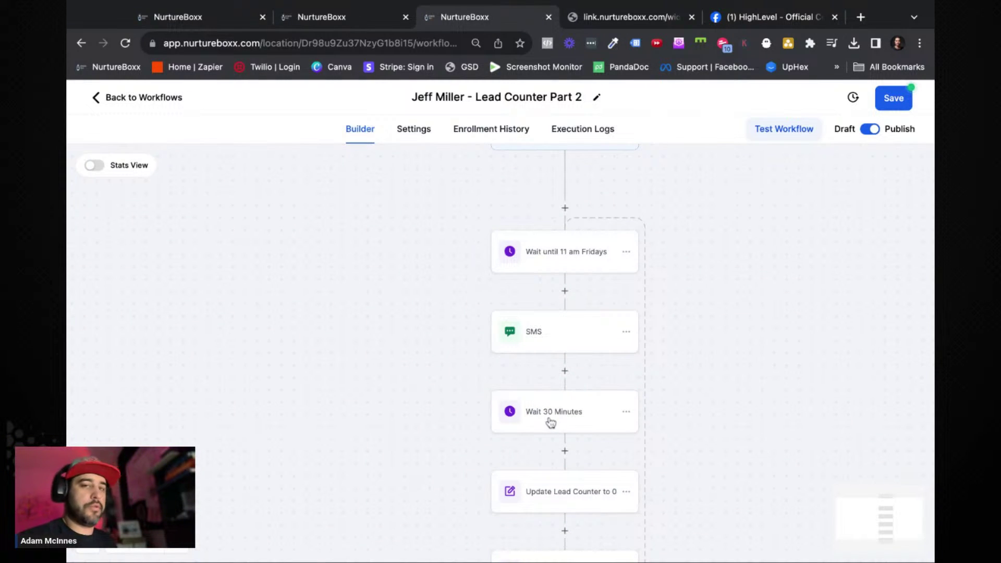
Open the Update Lead Counter to 0 action, inspect its custom value and new value, and close it without saving.
scroll(562, 412, "down", 1)
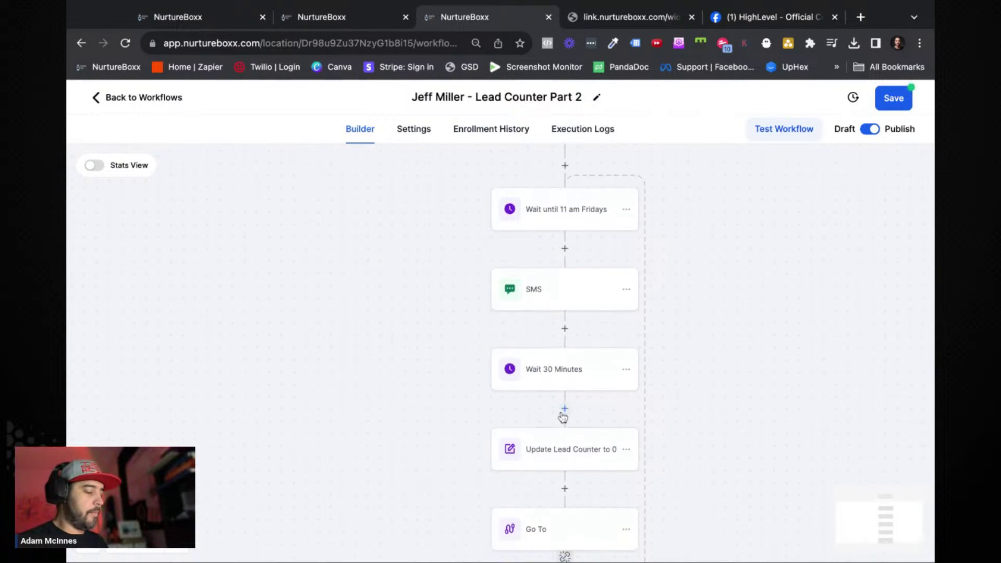
left_click(567, 451)
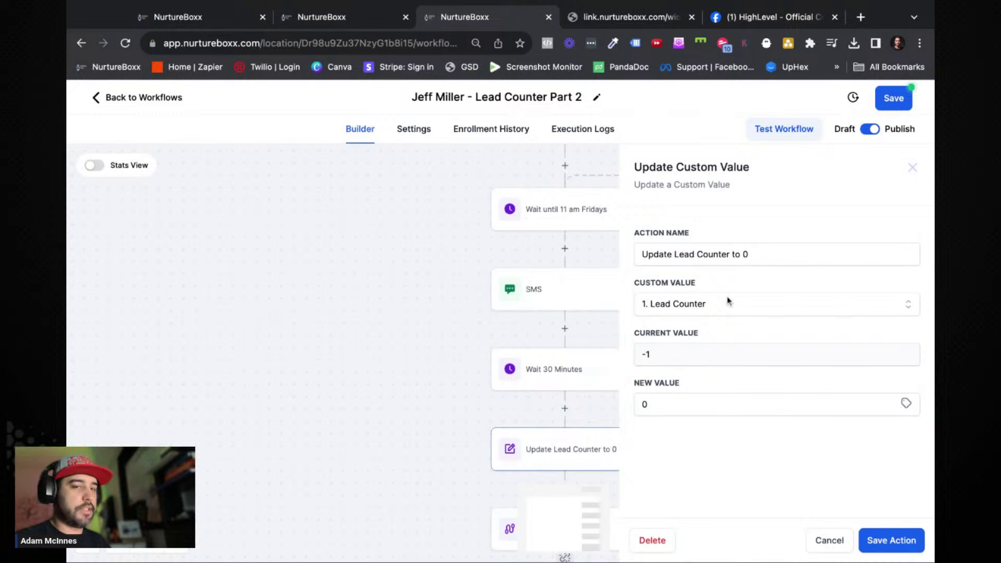
left_click(669, 410)
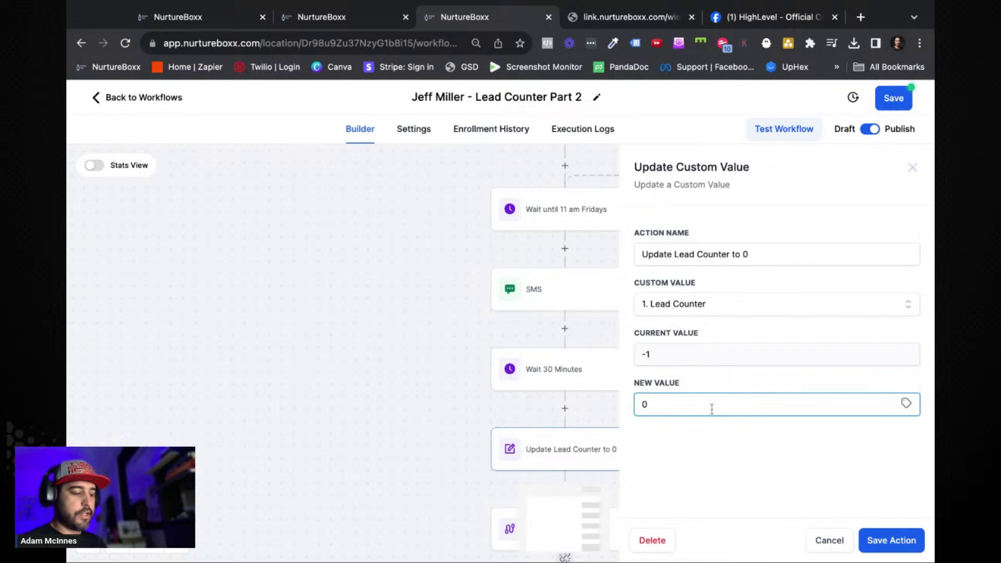
left_click(829, 540)
Delete the Wait 30 Minutes action from the workflow.
left_click(626, 373)
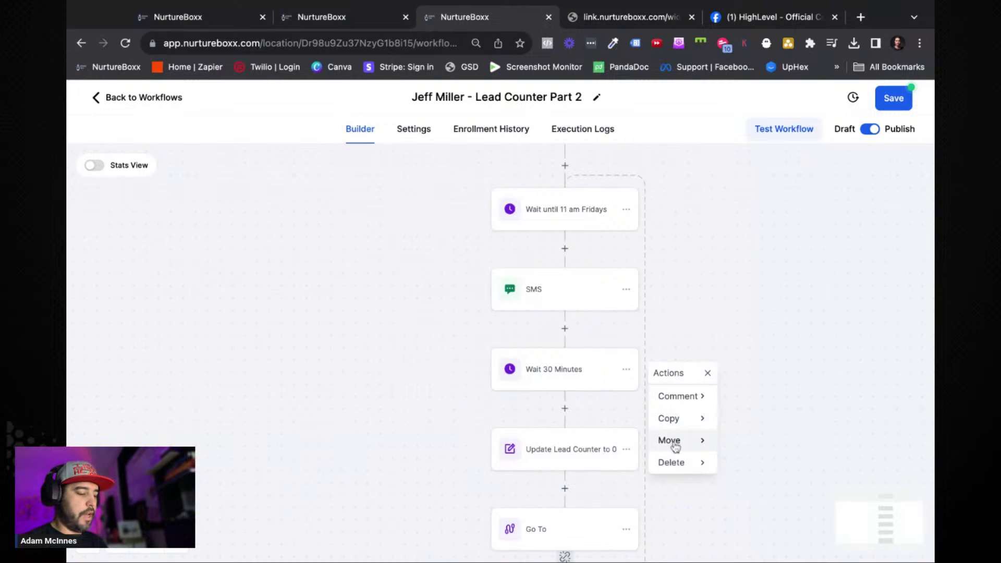
left_click(672, 461)
left_click(746, 396)
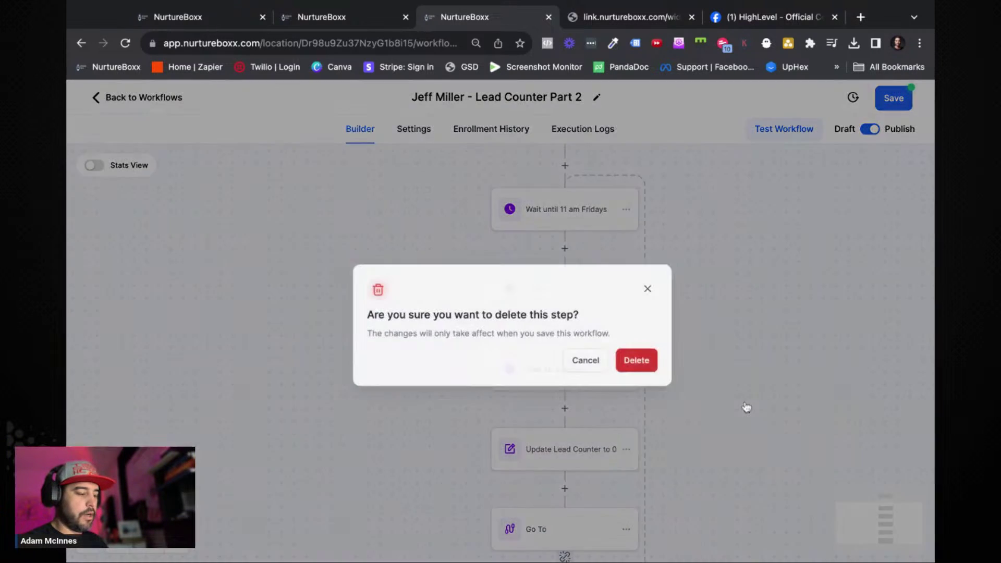
left_click(631, 357)
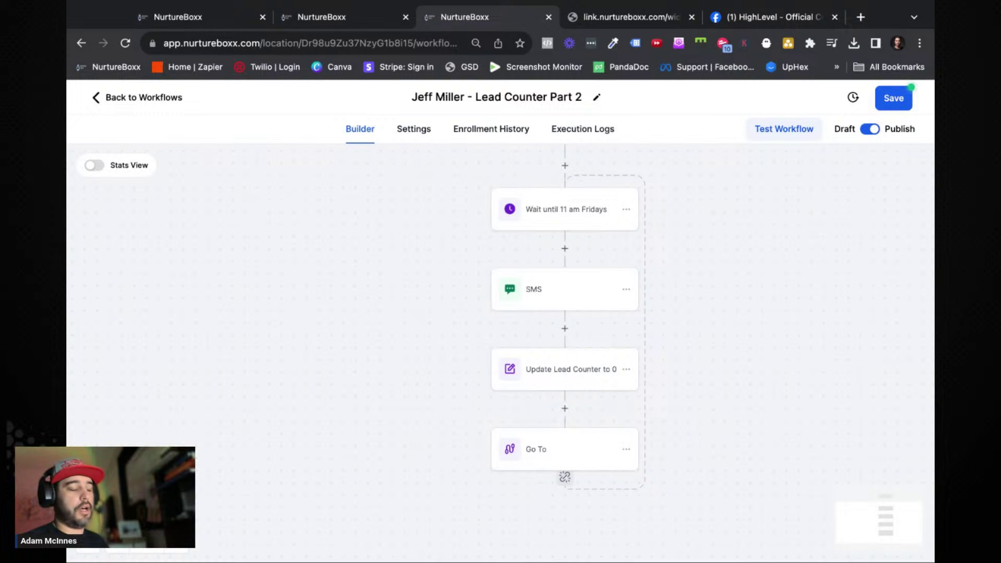
Open the Go To action that loops back to the Friday wait, review it, and close it without saving.
left_click(562, 366)
left_click(581, 446)
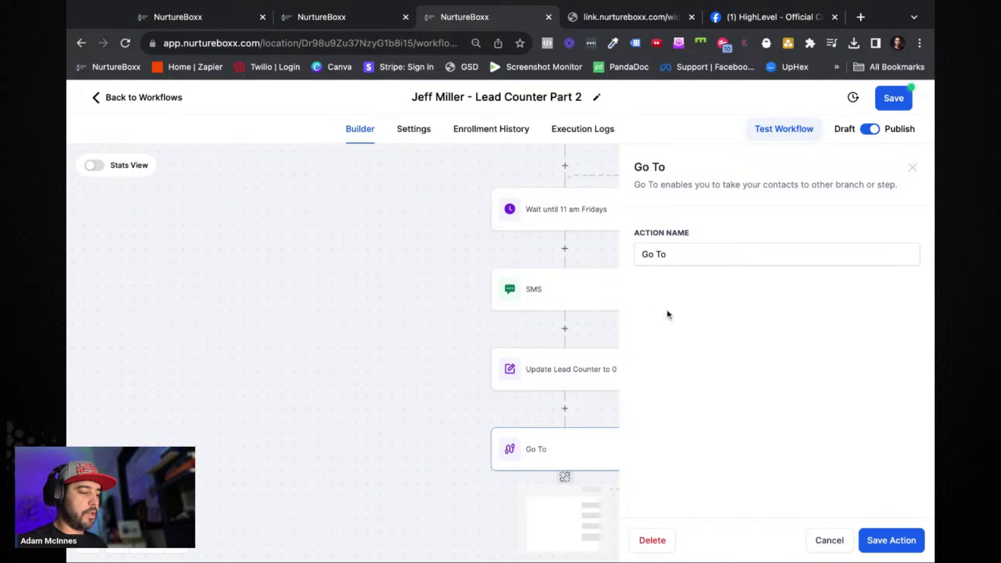
left_click(829, 540)
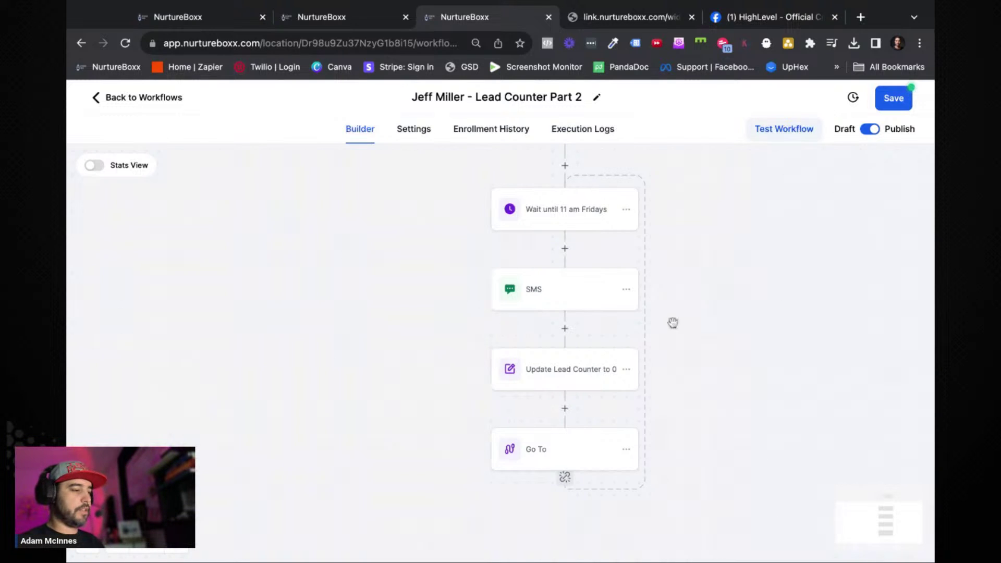
scroll(687, 233, "up", 1)
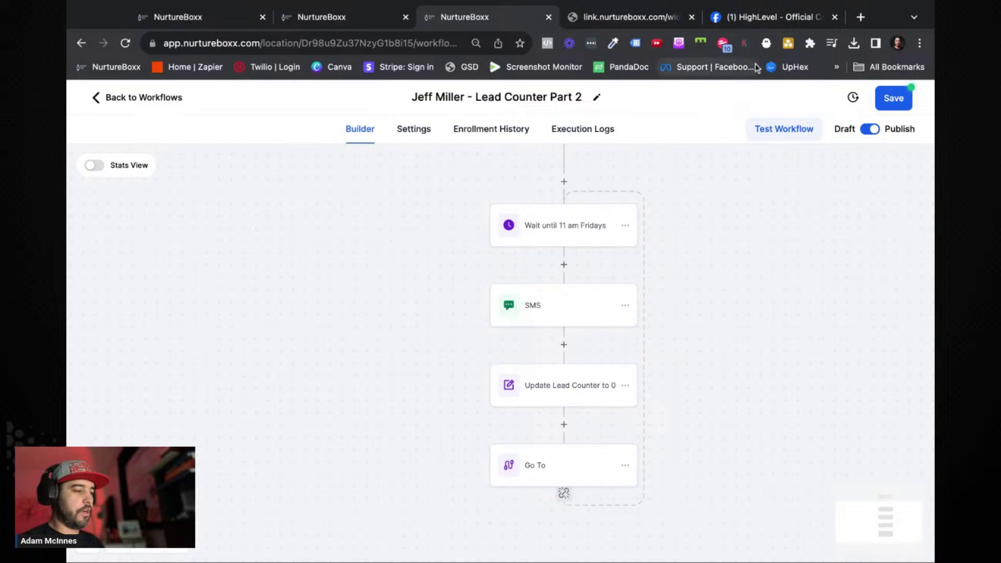
Switch to the Facebook group post and highlight the leads line in its sample weekly message.
left_click(761, 18)
scroll(350, 346, "up", 10)
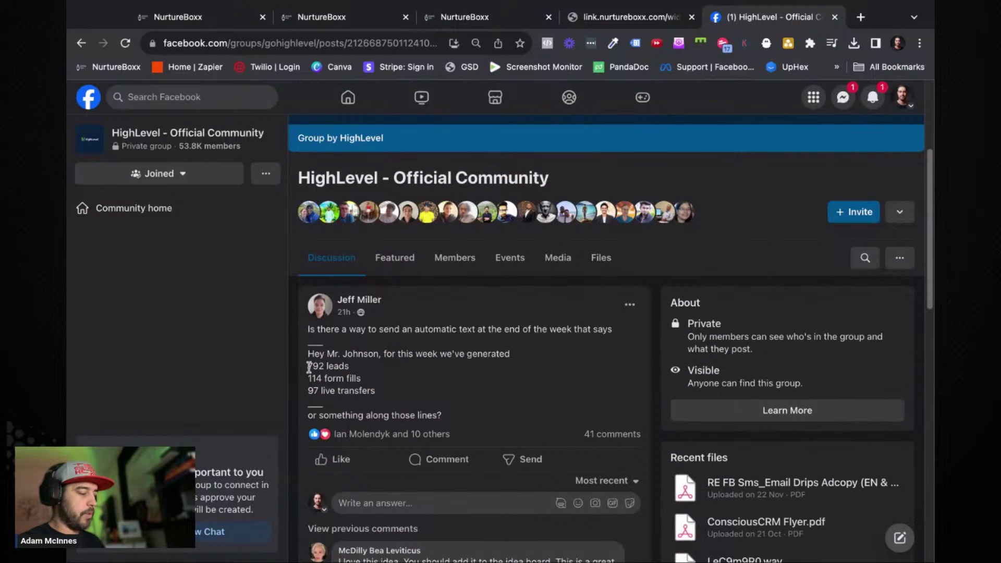
triple_click(309, 367)
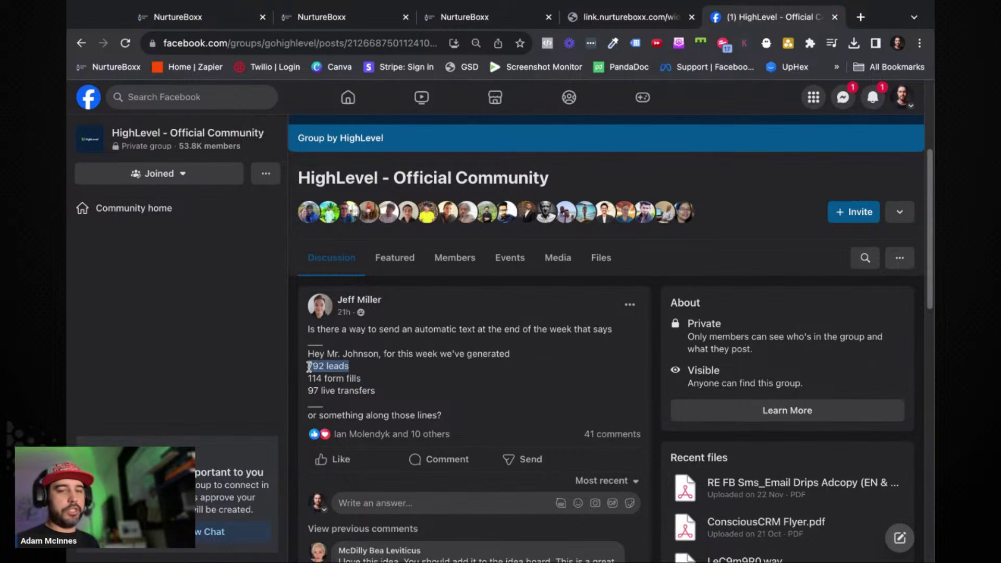